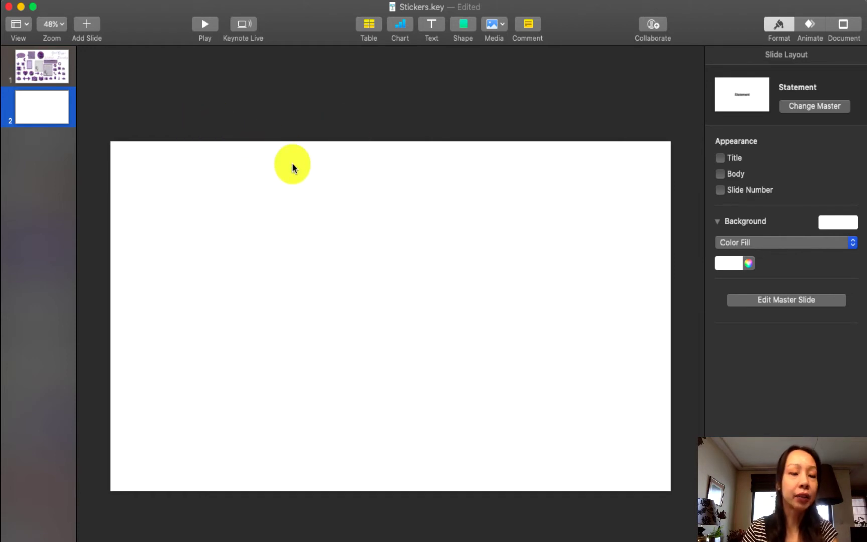
- Review the finished purple sticker designs on slide 1 and return to the blank slide 2
{"action": "left_click", "coordinate": [57, 77]}
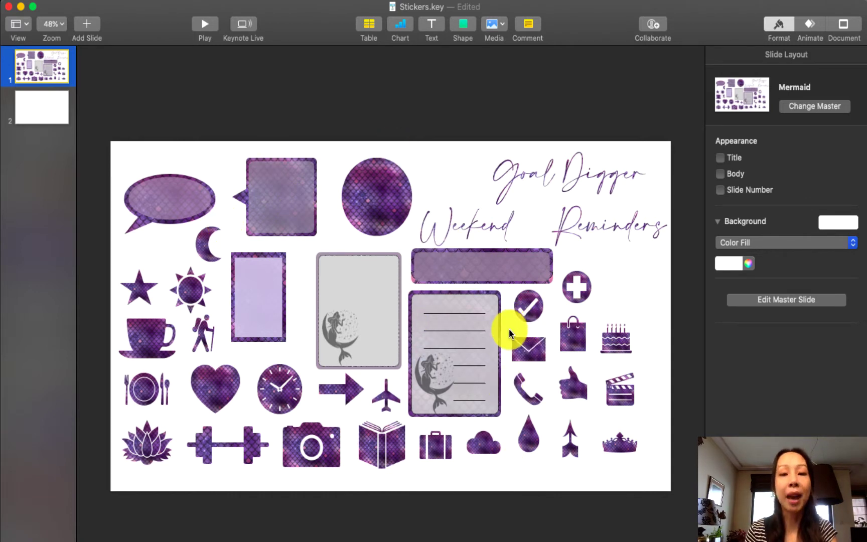
{"action": "left_click", "coordinate": [48, 122]}
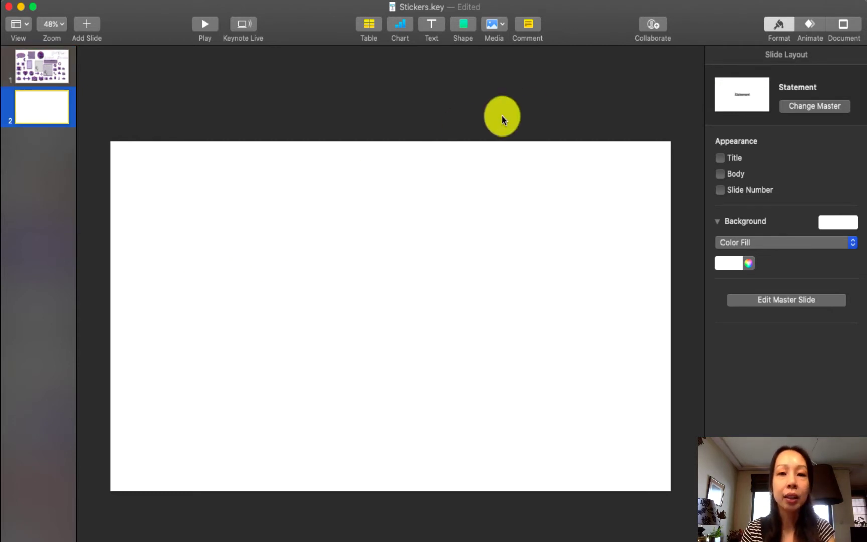
{"action": "left_click", "coordinate": [38, 63]}
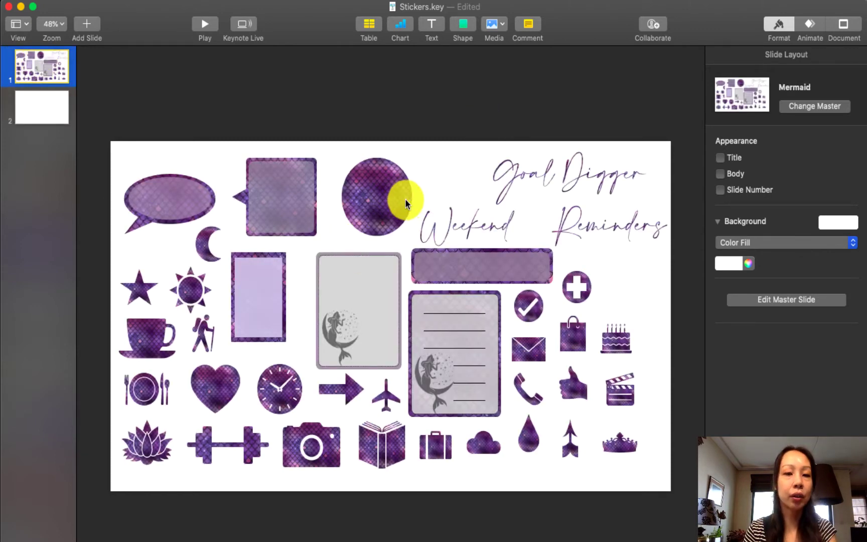
{"action": "left_click", "coordinate": [50, 107]}
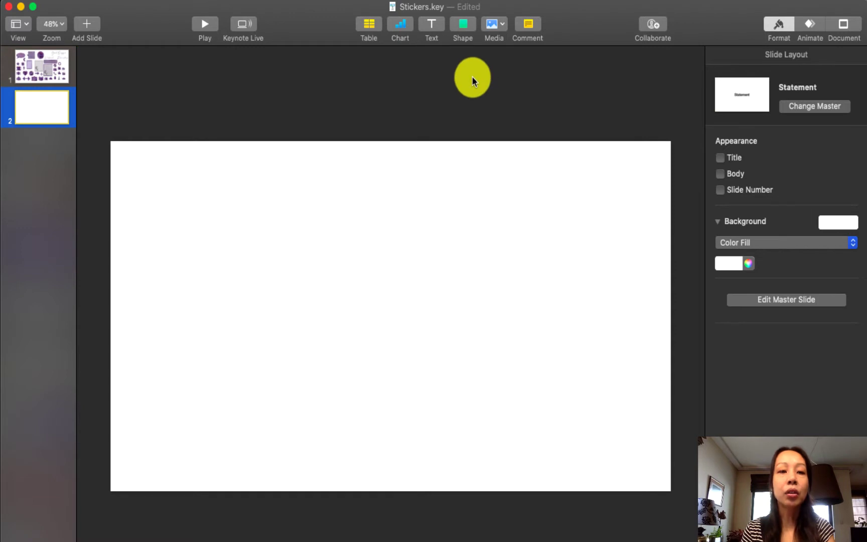
- Insert a basic circle on the blank slide, enlarge it and place it in the slide's upper middle
{"action": "left_click", "coordinate": [468, 25]}
{"action": "scroll", "coordinate": [376, 134], "scroll_direction": "up", "scroll_amount": 3}
{"action": "scroll", "coordinate": [375, 151], "scroll_direction": "down", "scroll_amount": 5}
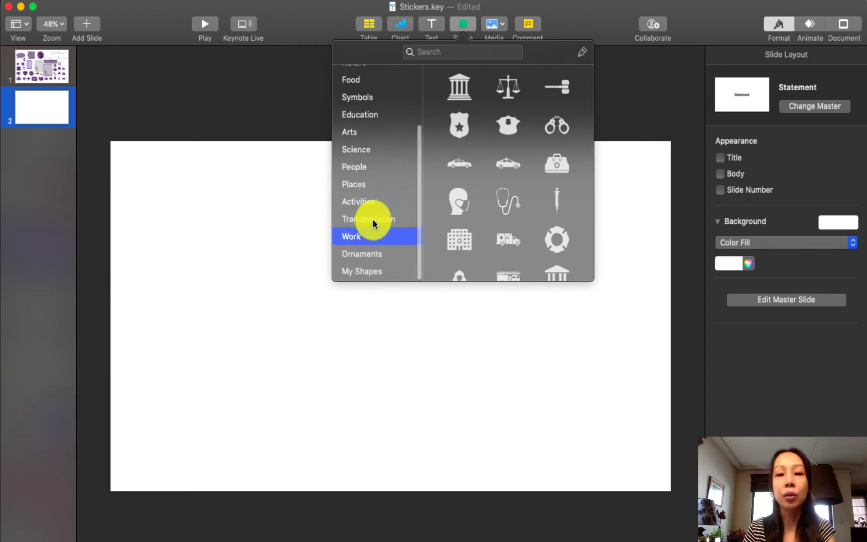
{"action": "scroll", "coordinate": [373, 223], "scroll_direction": "up", "scroll_amount": 5}
{"action": "left_click", "coordinate": [354, 74]}
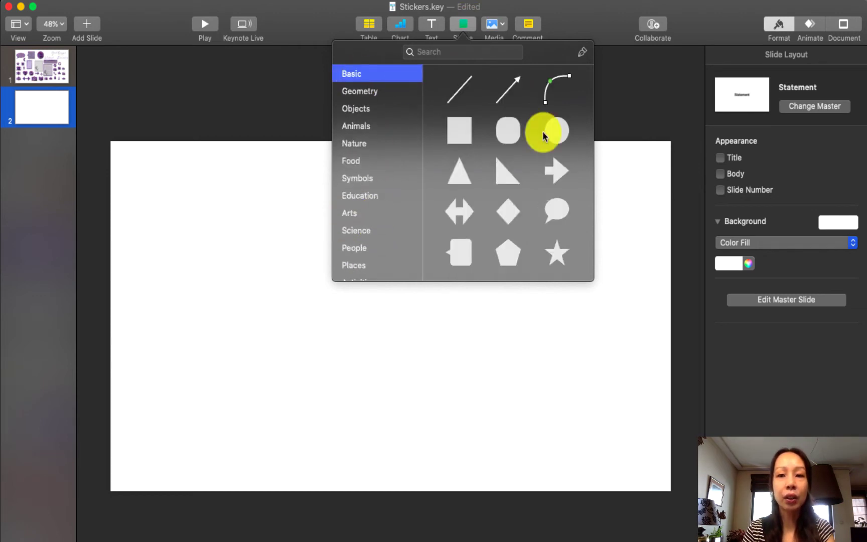
{"action": "left_click", "coordinate": [554, 130]}
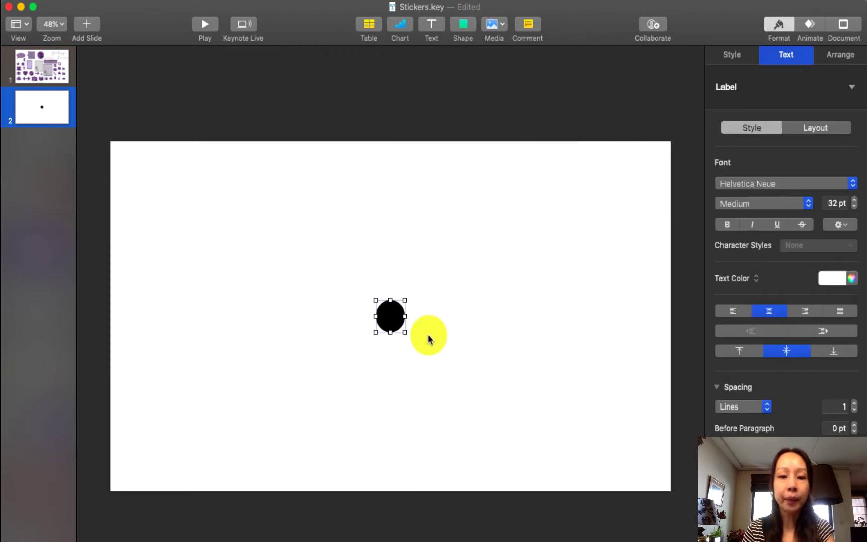
{"action": "left_click_drag", "start_coordinate": [404, 332], "coordinate": [465, 394]}
{"action": "left_click_drag", "start_coordinate": [439, 360], "coordinate": [397, 258]}
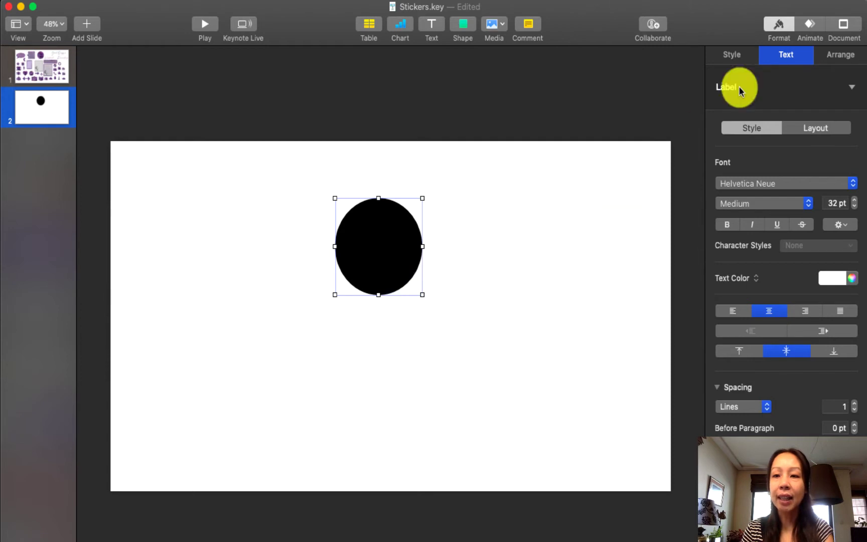
- Give the circle an Image Fill with the purple mermaid-scale picture, set to Scale to Fill
{"action": "left_click", "coordinate": [739, 58]}
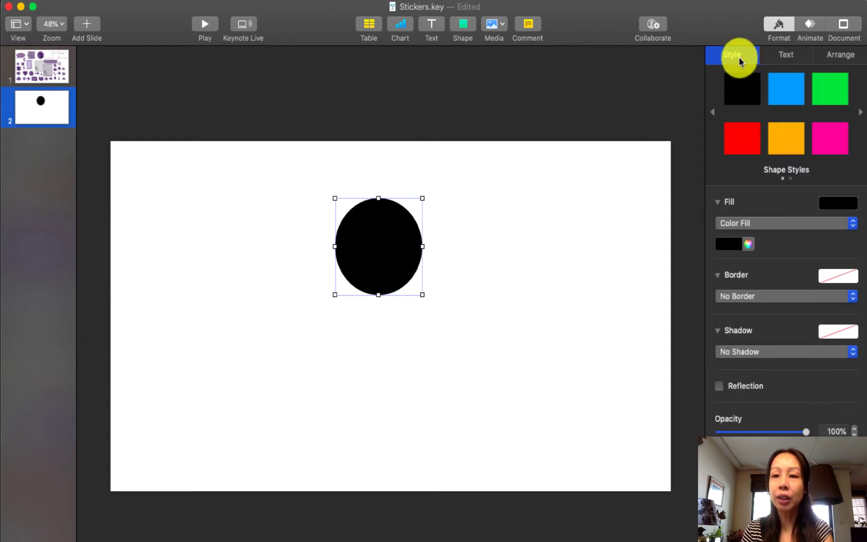
{"action": "left_click", "coordinate": [775, 222]}
{"action": "left_click", "coordinate": [754, 256]}
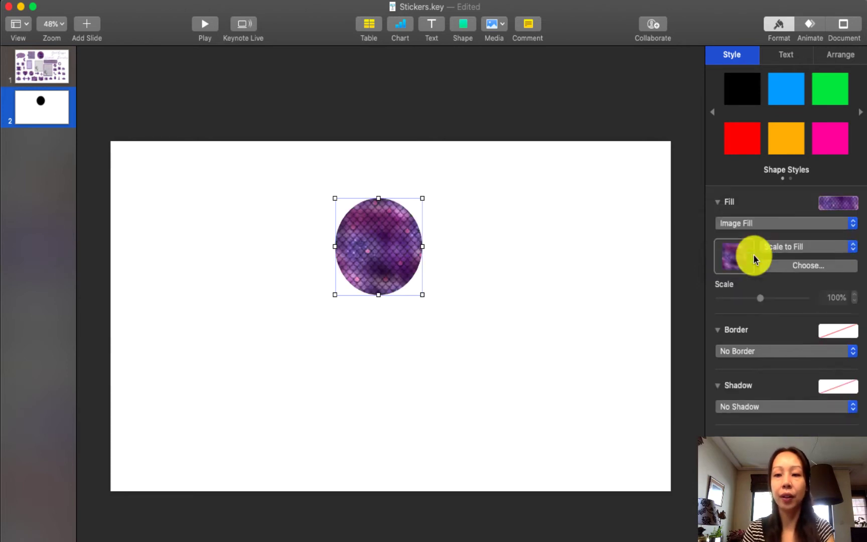
{"action": "left_click", "coordinate": [799, 268]}
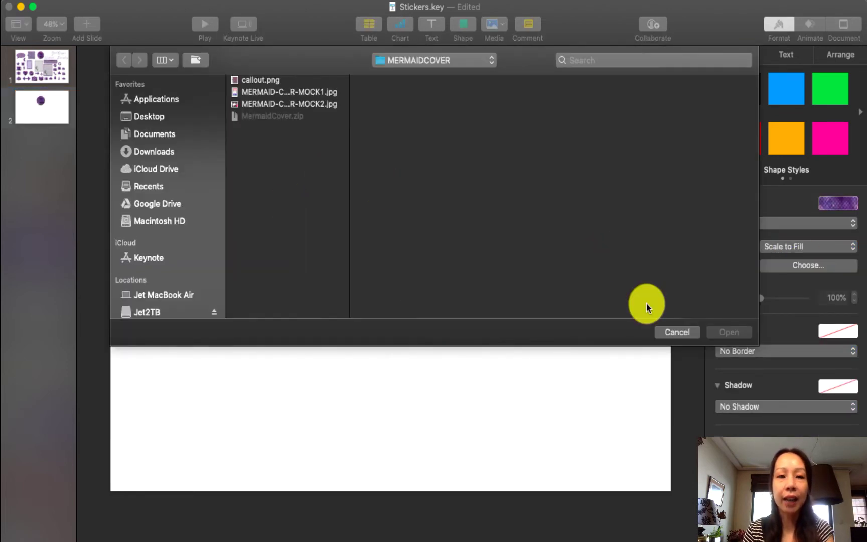
{"action": "left_click", "coordinate": [677, 333]}
{"action": "left_click", "coordinate": [816, 247]}
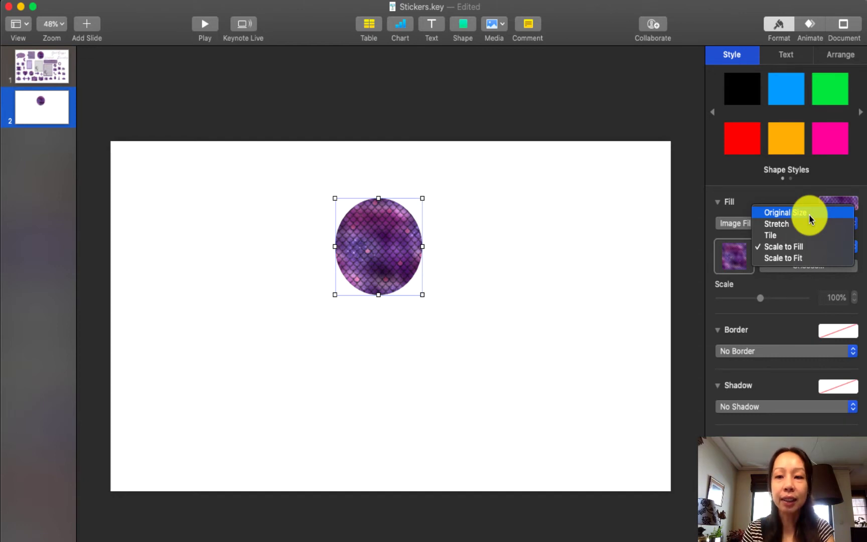
{"action": "left_click", "coordinate": [803, 251]}
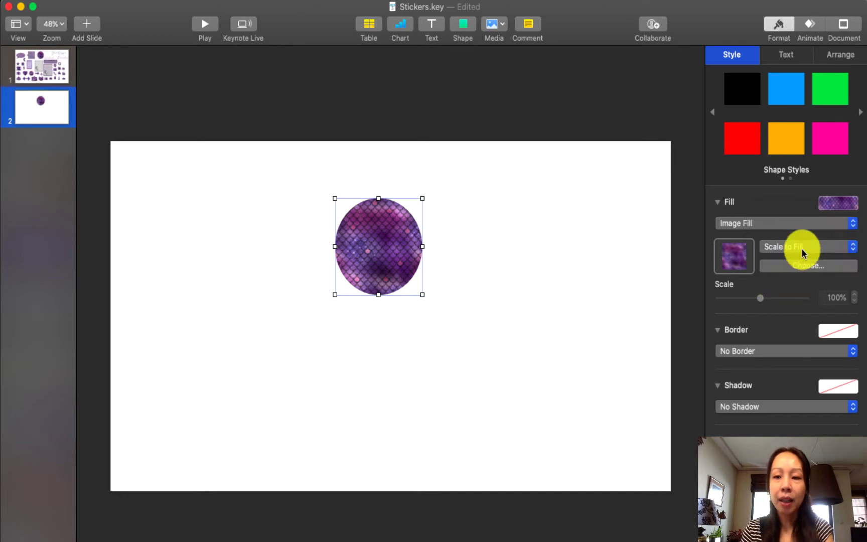
{"action": "left_click", "coordinate": [803, 251]}
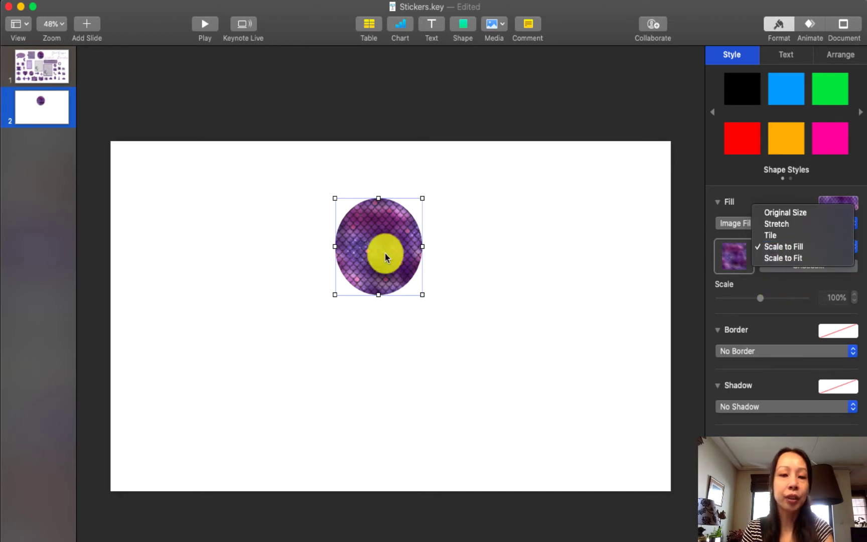
{"action": "left_click", "coordinate": [583, 280]}
- Move the patterned circle to the slide's upper-left corner
{"action": "left_click", "coordinate": [290, 286]}
{"action": "left_click_drag", "start_coordinate": [385, 263], "coordinate": [215, 235]}
{"action": "left_click", "coordinate": [438, 110]}
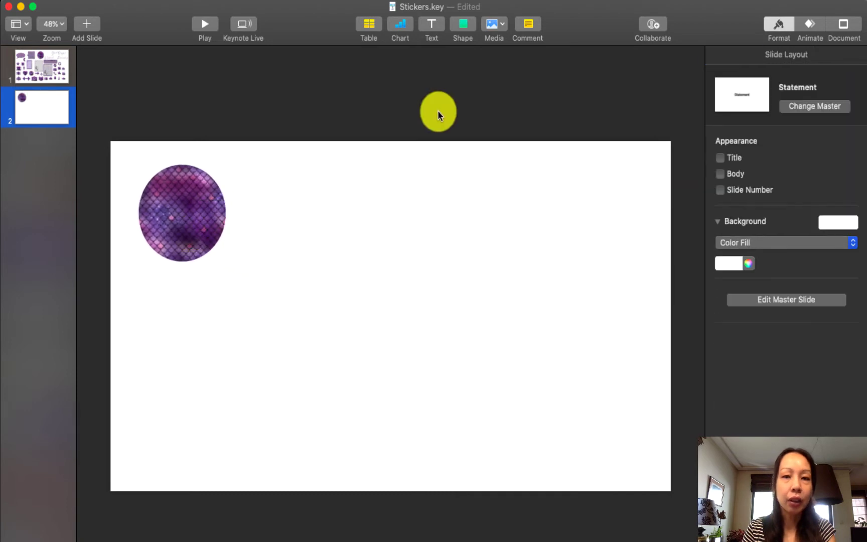
- Insert a square callout mid-slide, enlarge it and give it an Image Fill with the purple mermaid-scale picture
{"action": "left_click", "coordinate": [467, 22]}
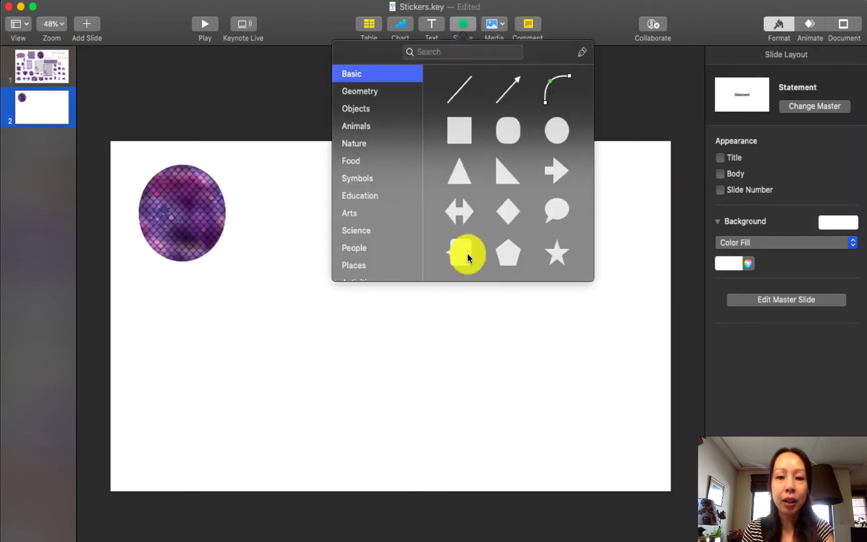
{"action": "left_click", "coordinate": [465, 266]}
{"action": "left_click_drag", "start_coordinate": [405, 298], "coordinate": [490, 203]}
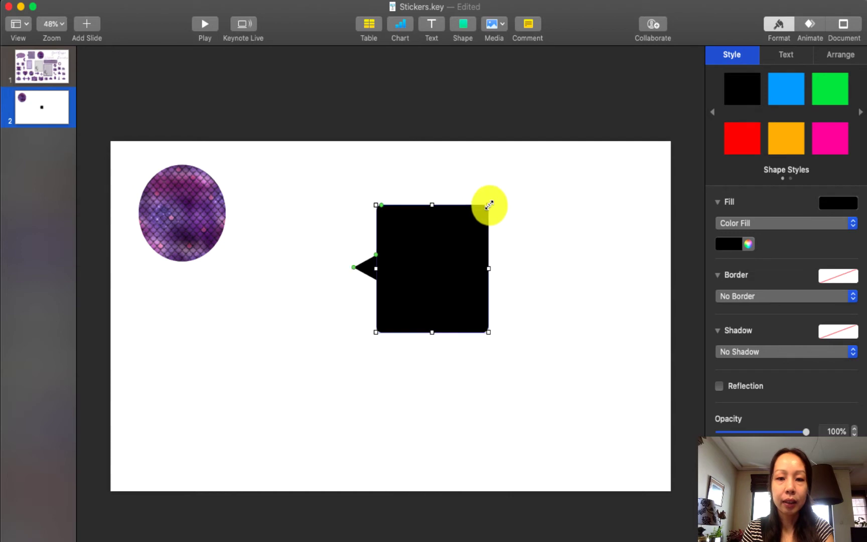
{"action": "left_click", "coordinate": [755, 225]}
{"action": "left_click", "coordinate": [751, 259]}
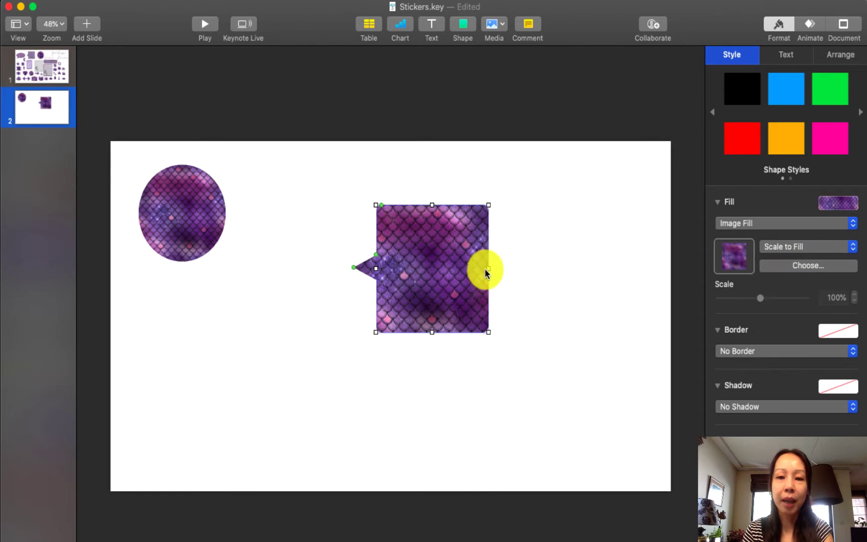
{"action": "left_click", "coordinate": [590, 277]}
- Insert a rounded square and size it inside the callout, leaving an even patterned border around it
{"action": "left_click", "coordinate": [469, 24]}
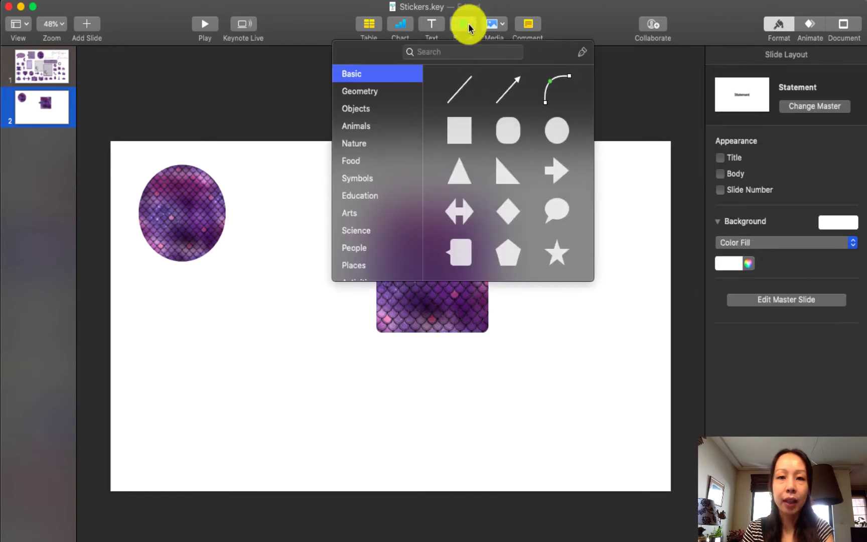
{"action": "left_click", "coordinate": [515, 130]}
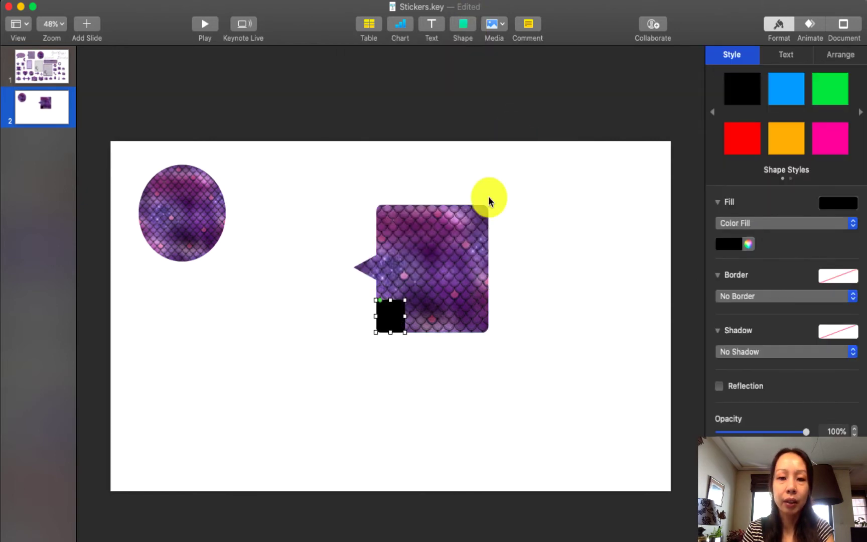
{"action": "left_click_drag", "start_coordinate": [395, 318], "coordinate": [481, 327]}
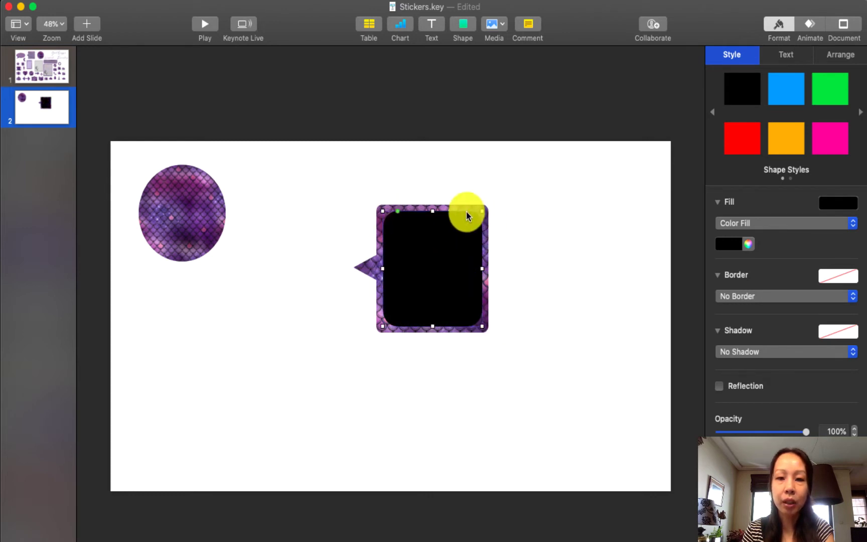
{"action": "left_click", "coordinate": [607, 229]}
- Reduce the corner rounding of the black inner square to match the callout's corners
{"action": "scroll", "coordinate": [608, 229], "scroll_direction": "up", "scroll_amount": 3}
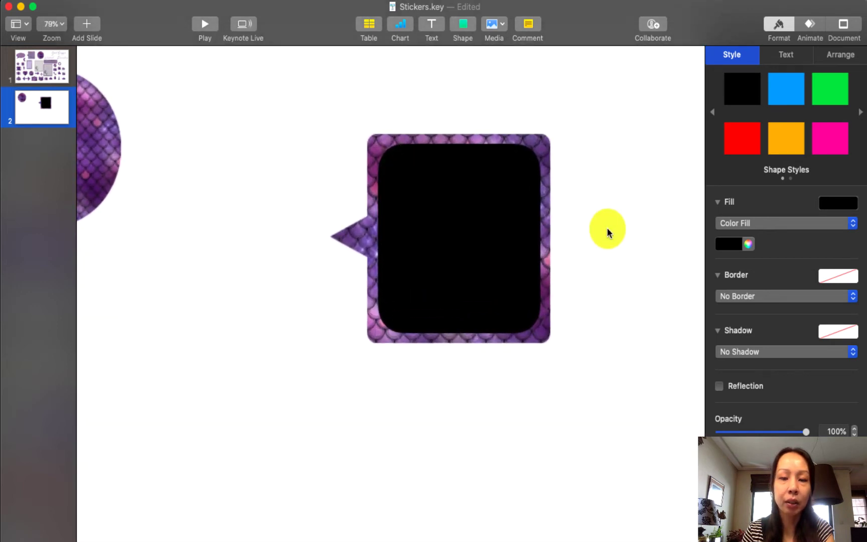
{"action": "left_click", "coordinate": [386, 156]}
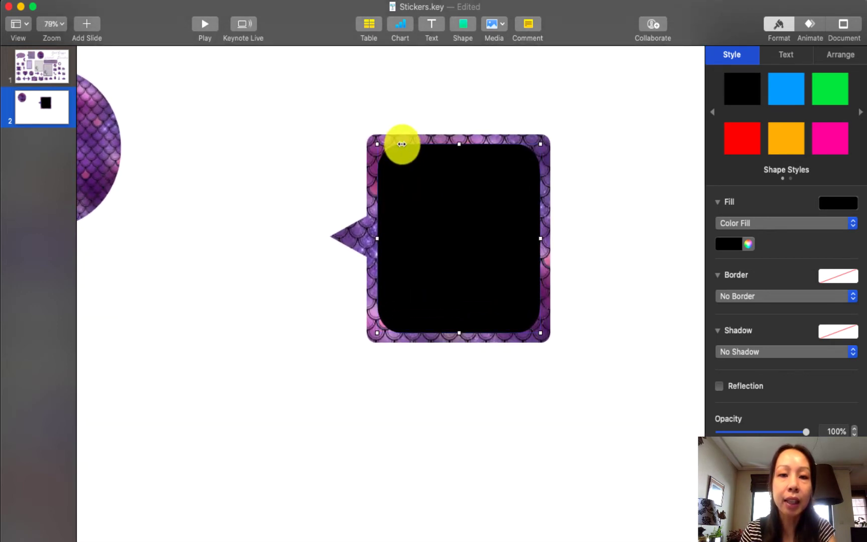
{"action": "mouse_move", "coordinate": [402, 144]}
{"action": "left_mouse_down"}
{"action": "mouse_move", "coordinate": [387, 144]}
{"action": "mouse_move", "coordinate": [415, 143]}
{"action": "mouse_move", "coordinate": [389, 145]}
{"action": "left_mouse_up"}
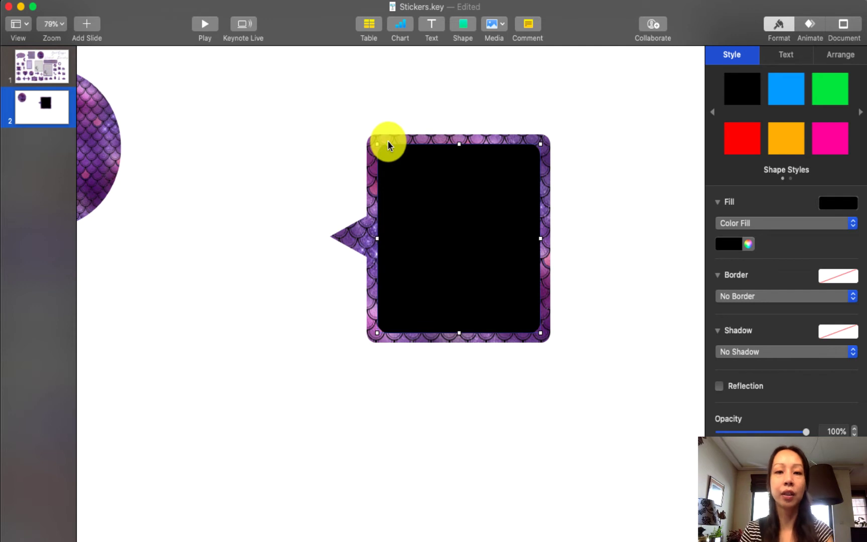
{"action": "left_click", "coordinate": [598, 269]}
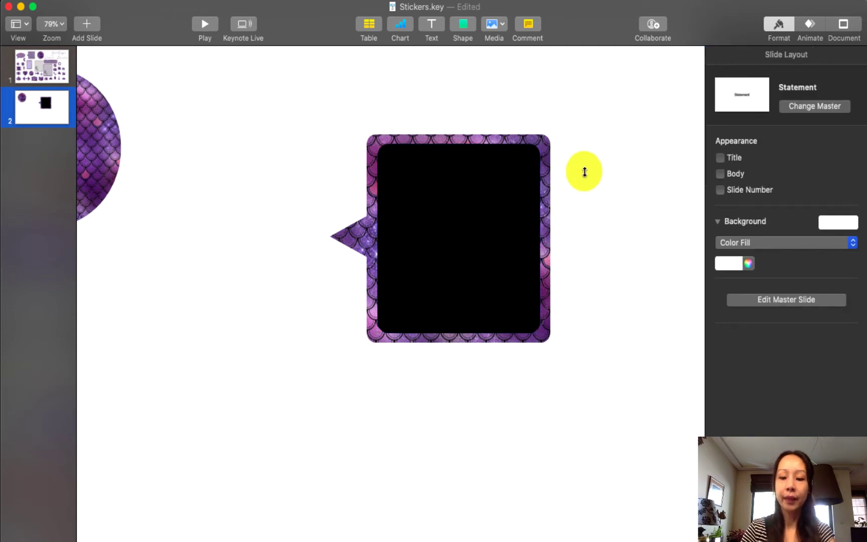
- Set the black inner square's opacity to 37%
{"action": "scroll", "coordinate": [585, 172], "scroll_direction": "down", "scroll_amount": 3}
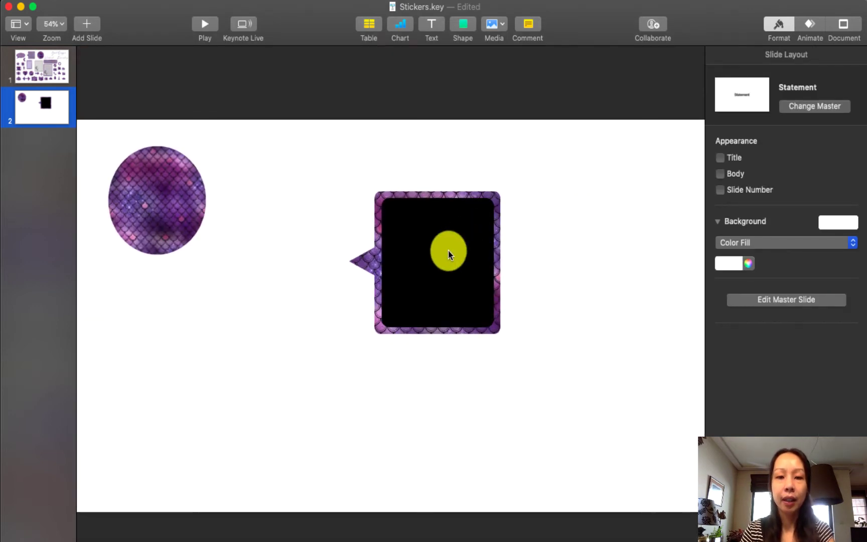
{"action": "left_click", "coordinate": [447, 251]}
{"action": "left_click_drag", "start_coordinate": [806, 432], "coordinate": [750, 432]}
- Change the inner square's fill from black to a muted mauve using the colour wheel and brightness control
{"action": "left_click", "coordinate": [747, 244]}
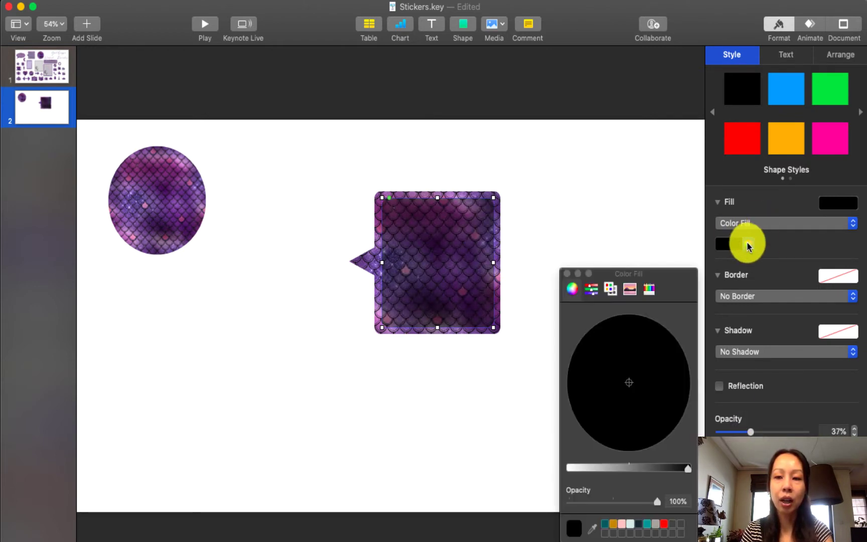
{"action": "left_click_drag", "start_coordinate": [621, 479], "coordinate": [618, 467]}
{"action": "left_click", "coordinate": [625, 375]}
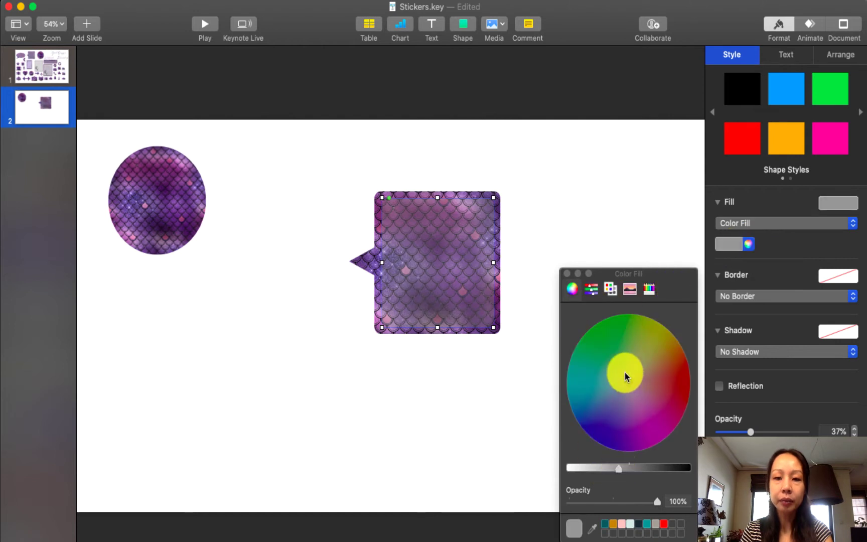
{"action": "left_click", "coordinate": [632, 391]}
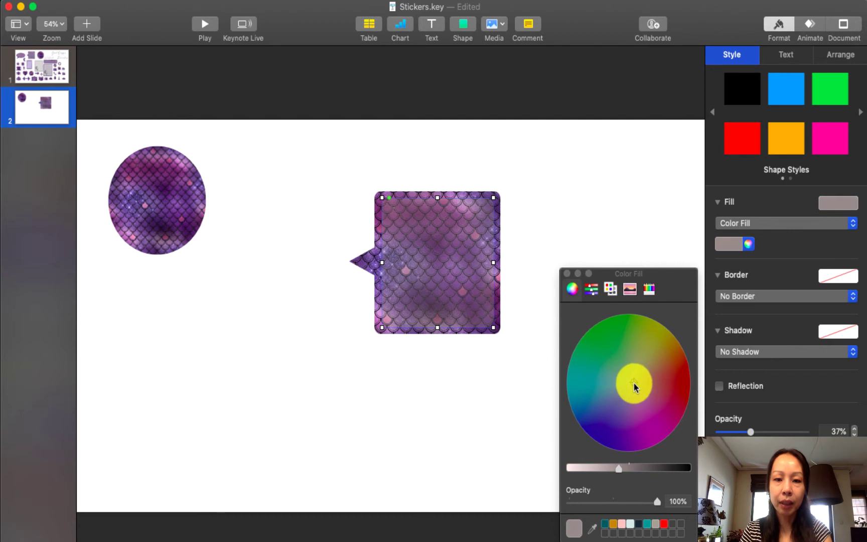
{"action": "left_click", "coordinate": [633, 384]}
{"action": "left_click", "coordinate": [632, 386]}
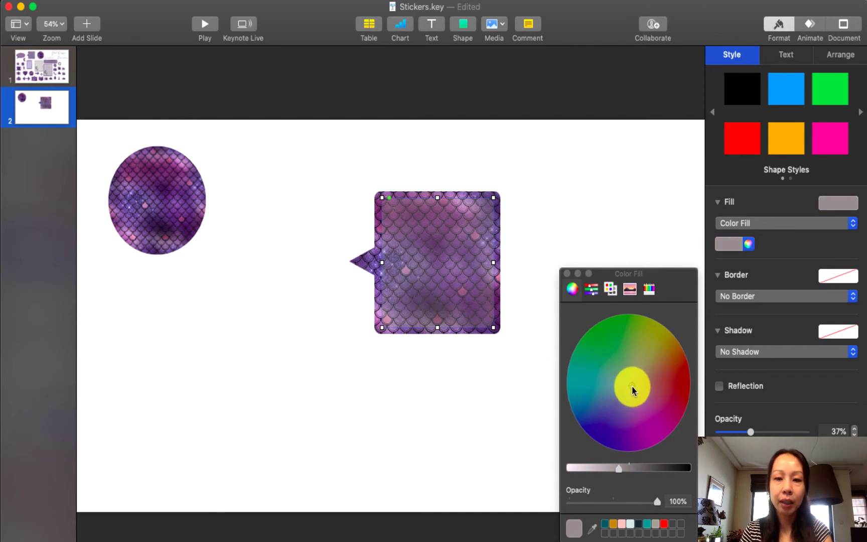
{"action": "left_click_drag", "start_coordinate": [636, 383], "coordinate": [638, 392]}
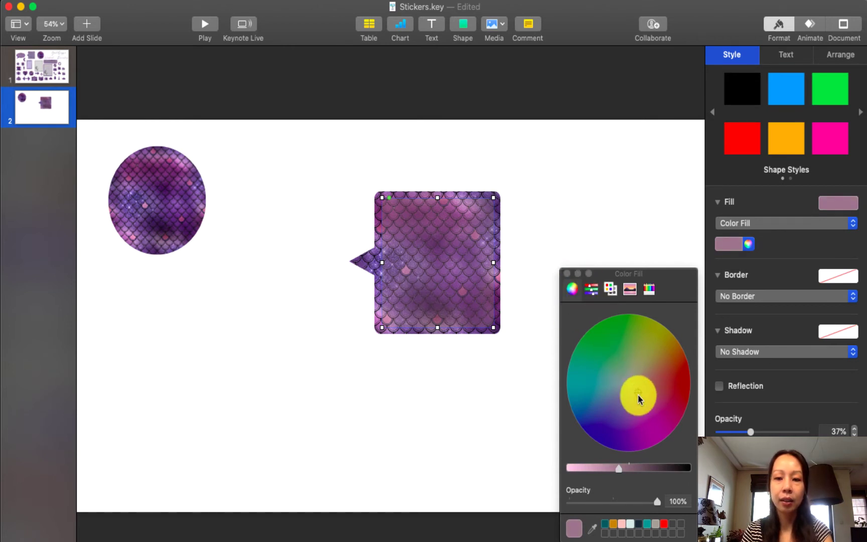
{"action": "left_click", "coordinate": [635, 394]}
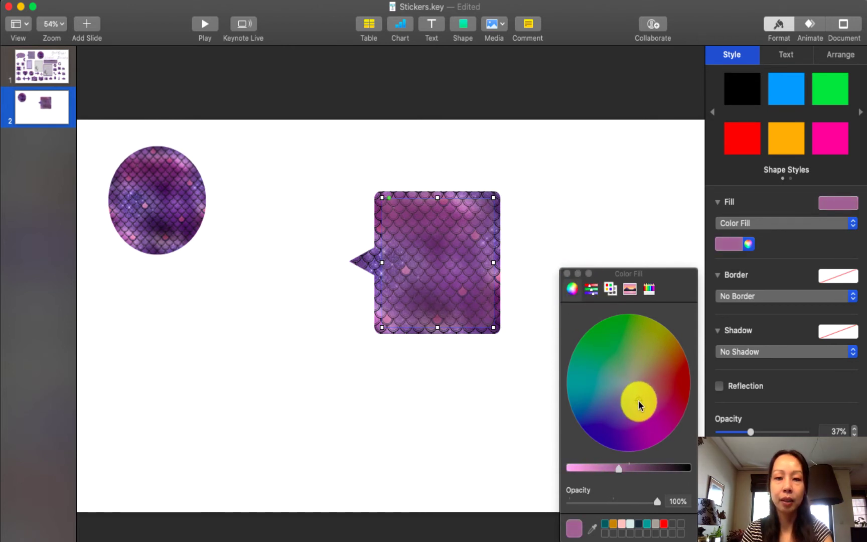
{"action": "left_click", "coordinate": [620, 470]}
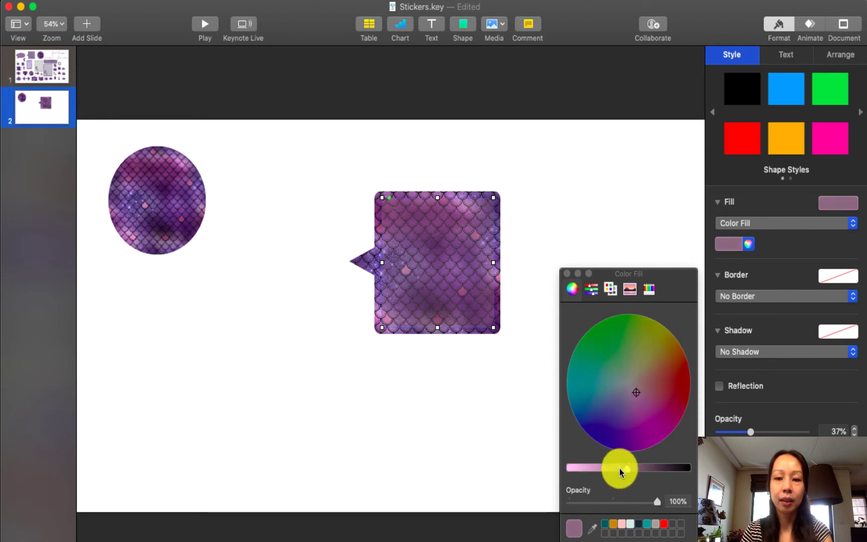
{"action": "left_click", "coordinate": [566, 273]}
- Set the mauve inner square's opacity to 65%
{"action": "left_click", "coordinate": [544, 234]}
{"action": "left_click", "coordinate": [481, 248]}
{"action": "left_click_drag", "start_coordinate": [748, 431], "coordinate": [775, 432]}
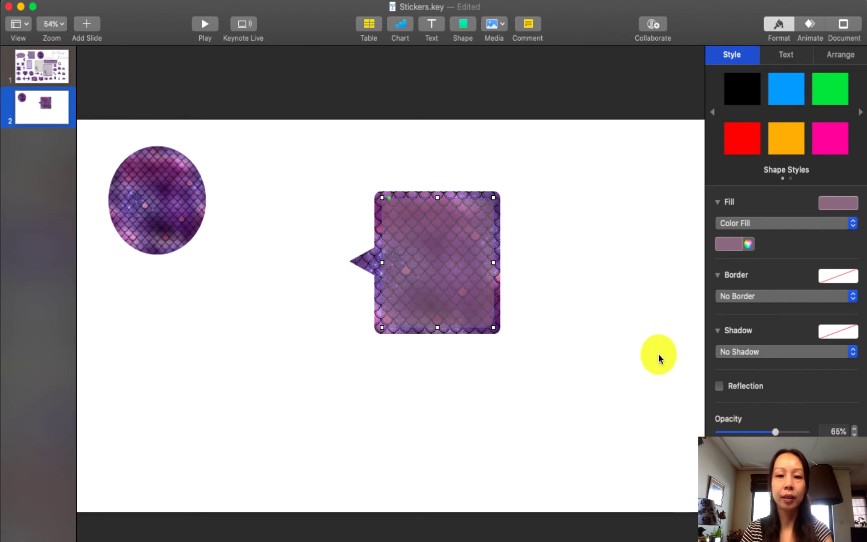
- Group the mermaid-scale callout with its mauve inner square and move the group below the circle
{"action": "left_click", "coordinate": [526, 266]}
{"action": "left_click_drag", "start_coordinate": [534, 190], "coordinate": [377, 393]}
{"action": "right_click", "coordinate": [416, 290]}
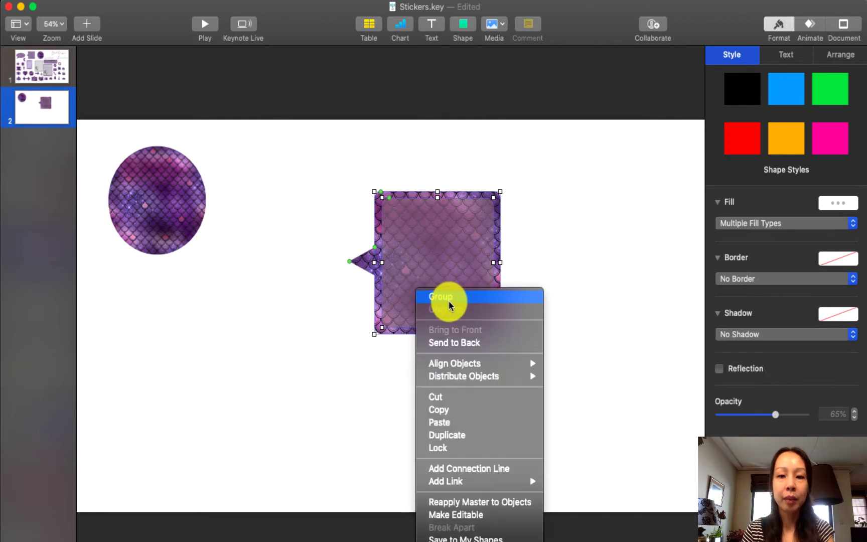
{"action": "left_click", "coordinate": [460, 300]}
{"action": "left_click", "coordinate": [630, 208]}
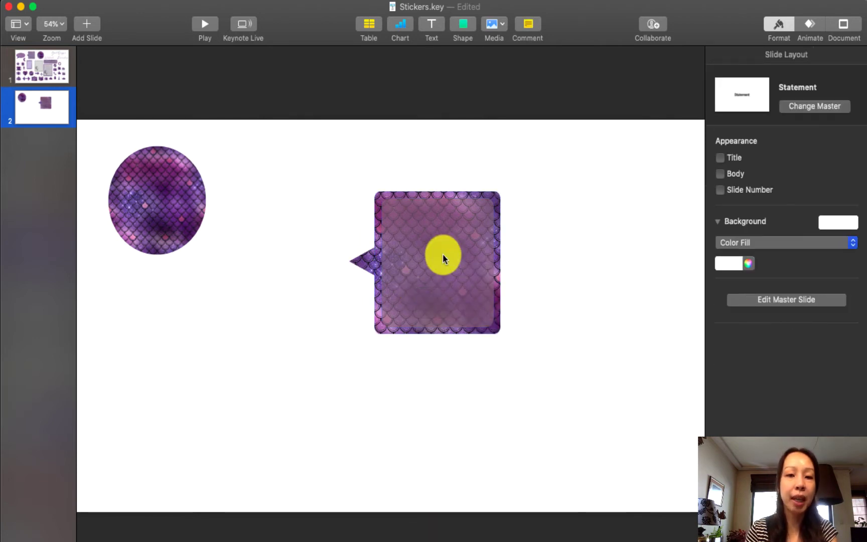
{"action": "left_click_drag", "start_coordinate": [477, 229], "coordinate": [223, 331]}
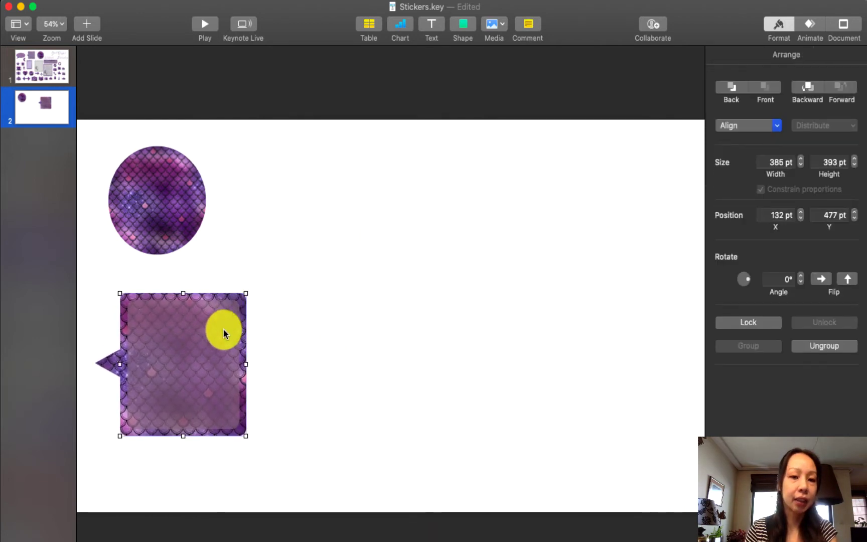
{"action": "left_click", "coordinate": [391, 271]}
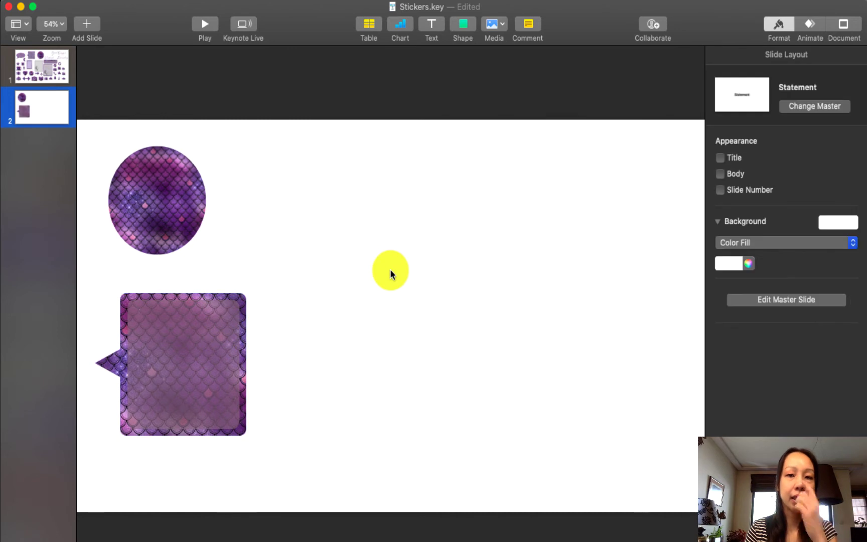
- Insert the striped suitcase shape from the Objects category and enlarge it proportionally on the slide
{"action": "left_click", "coordinate": [464, 24]}
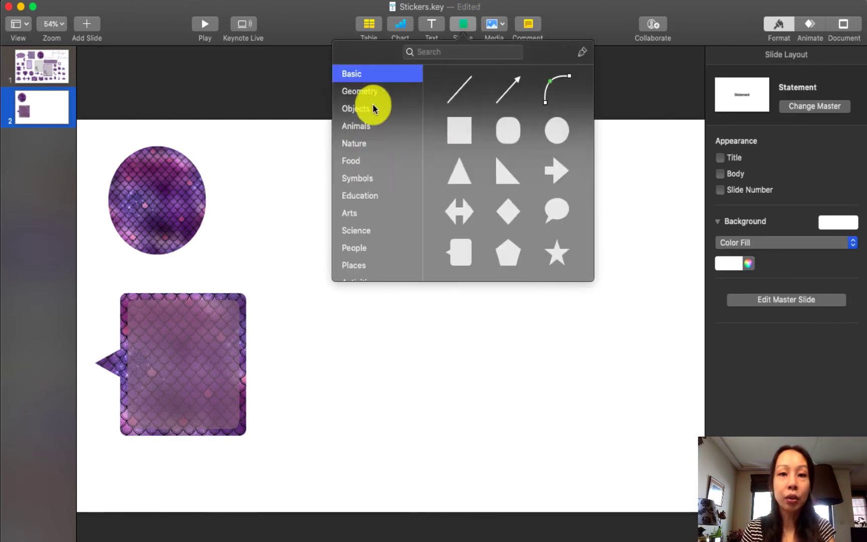
{"action": "scroll", "coordinate": [385, 205], "scroll_direction": "down", "scroll_amount": 3}
{"action": "scroll", "coordinate": [384, 205], "scroll_direction": "up", "scroll_amount": 3}
{"action": "left_click", "coordinate": [356, 108]}
{"action": "scroll", "coordinate": [515, 200], "scroll_direction": "down", "scroll_amount": 8}
{"action": "scroll", "coordinate": [515, 198], "scroll_direction": "down", "scroll_amount": 3}
{"action": "left_click", "coordinate": [513, 180]}
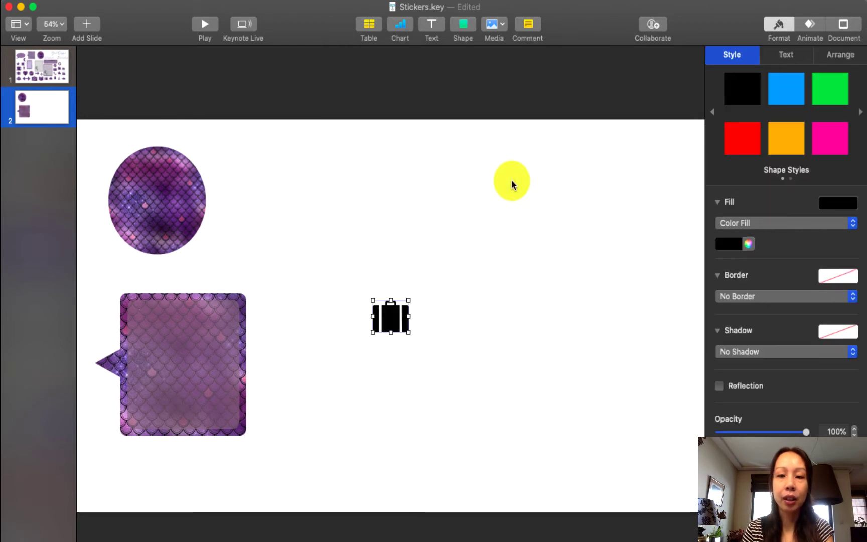
{"action": "left_click_drag", "start_coordinate": [408, 299], "coordinate": [496, 223]}
- Apply the copied mermaid-scale image fill style to the black suitcase
{"action": "left_click", "coordinate": [738, 223]}
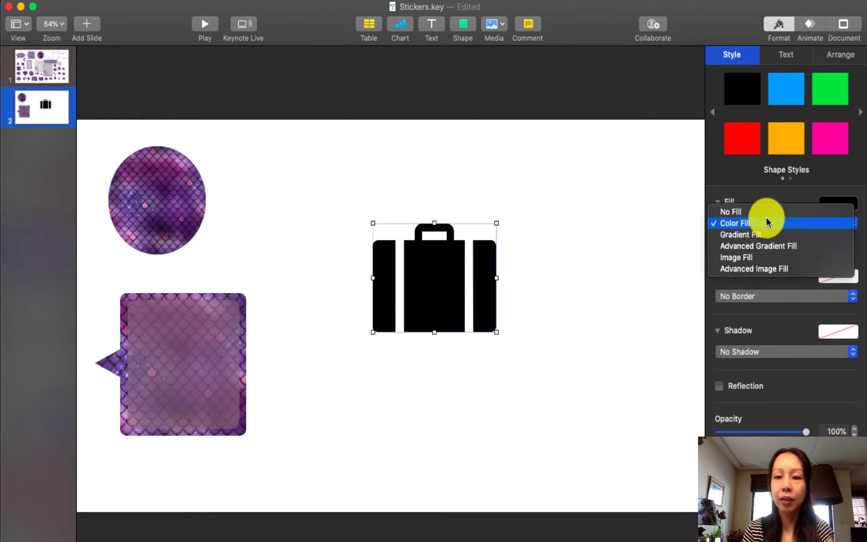
{"action": "key", "text": "Escape"}
{"action": "key", "text": "super+alt+v"}
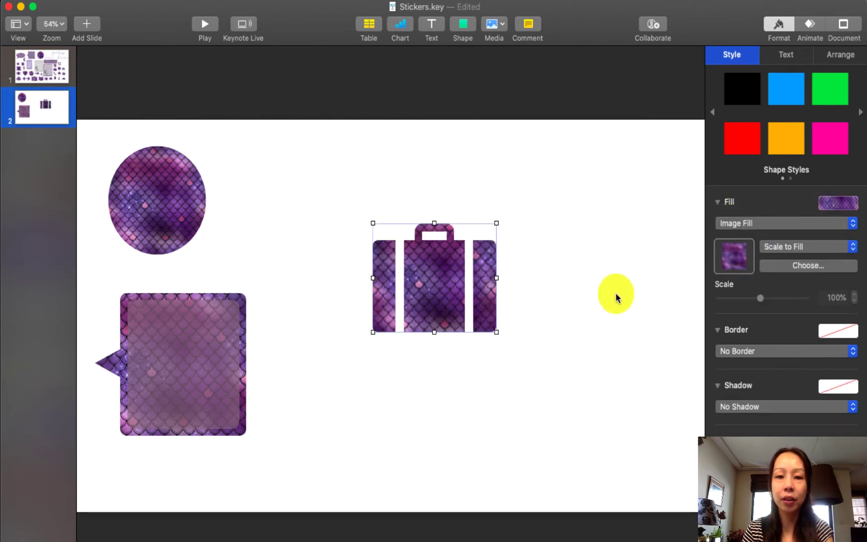
{"action": "left_click", "coordinate": [531, 311]}
{"action": "left_click", "coordinate": [487, 319]}
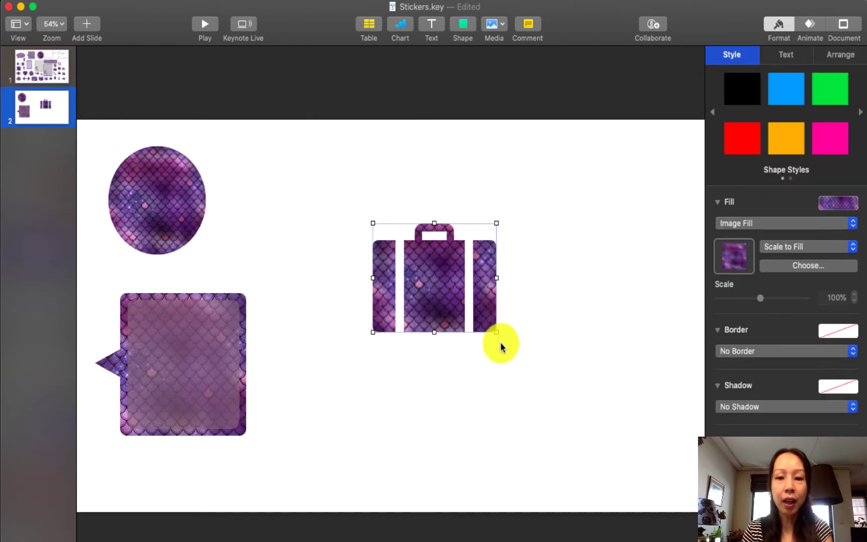
- Shrink the suitcase to a small icon and place it beside the upper part of the circle
{"action": "left_click_drag", "start_coordinate": [494, 333], "coordinate": [444, 284]}
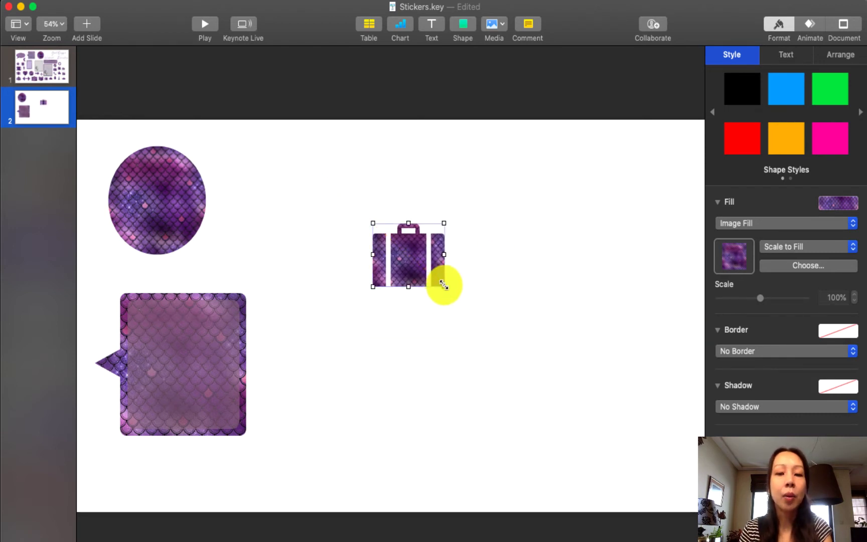
{"action": "left_click_drag", "start_coordinate": [409, 255], "coordinate": [279, 168]}
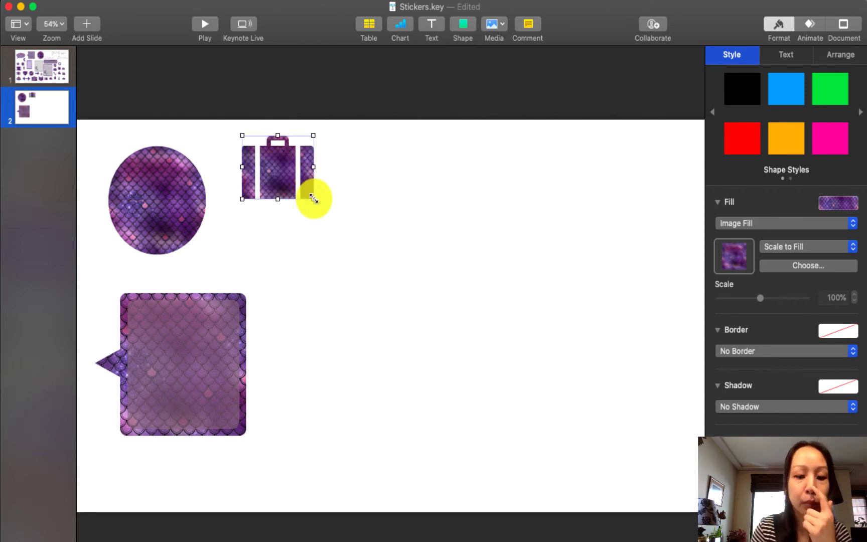
{"action": "left_click_drag", "start_coordinate": [310, 196], "coordinate": [290, 179]}
{"action": "left_click", "coordinate": [362, 219]}
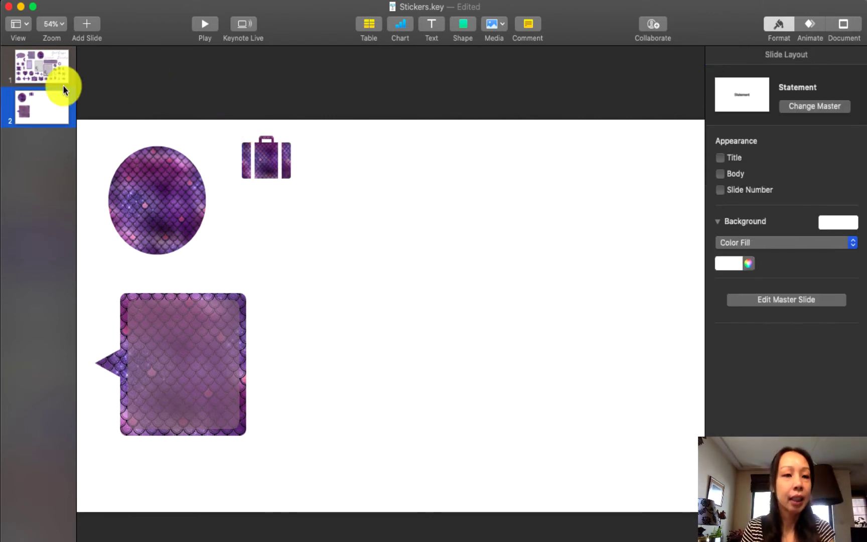
- Examine the framed and lined mermaid note stickers on slide 1 up close, and return to slide 2
{"action": "left_click", "coordinate": [46, 66]}
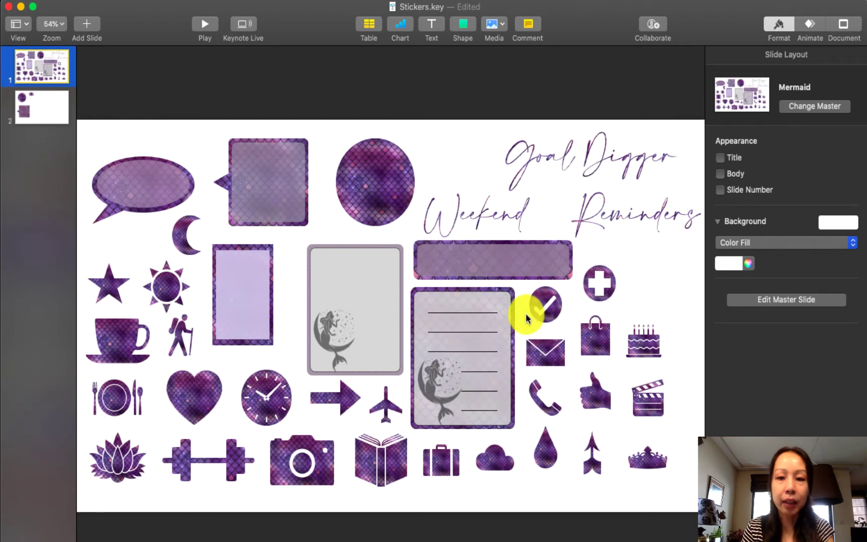
{"action": "scroll", "coordinate": [456, 341], "scroll_direction": "up", "scroll_amount": 5}
{"action": "scroll", "coordinate": [448, 345], "scroll_direction": "up", "scroll_amount": 1}
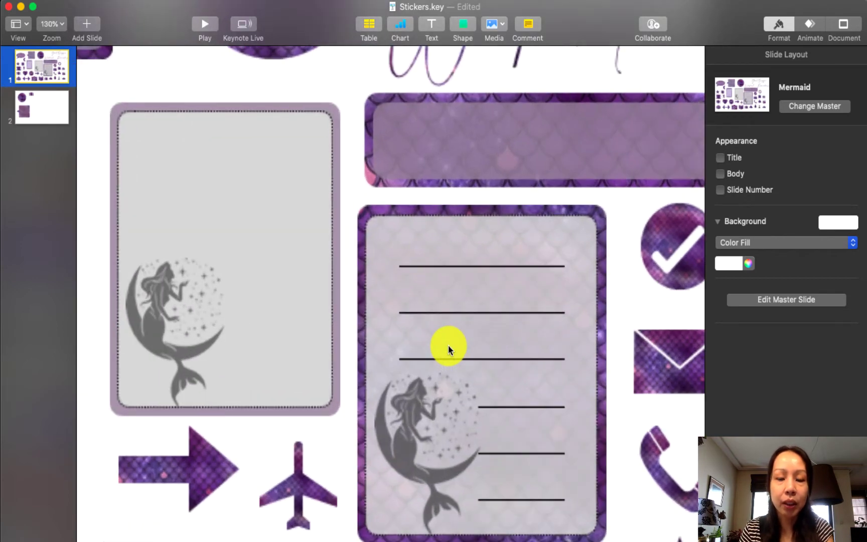
{"action": "scroll", "coordinate": [448, 346], "scroll_direction": "up", "scroll_amount": 2}
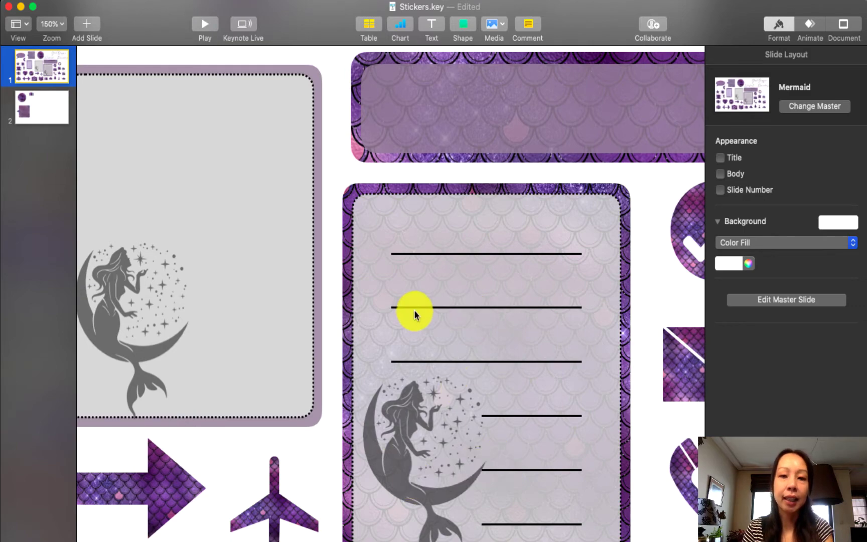
{"action": "scroll", "coordinate": [380, 273], "scroll_direction": "down", "scroll_amount": 5}
{"action": "scroll", "coordinate": [380, 273], "scroll_direction": "up", "scroll_amount": 3}
{"action": "scroll", "coordinate": [383, 266], "scroll_direction": "down", "scroll_amount": 5}
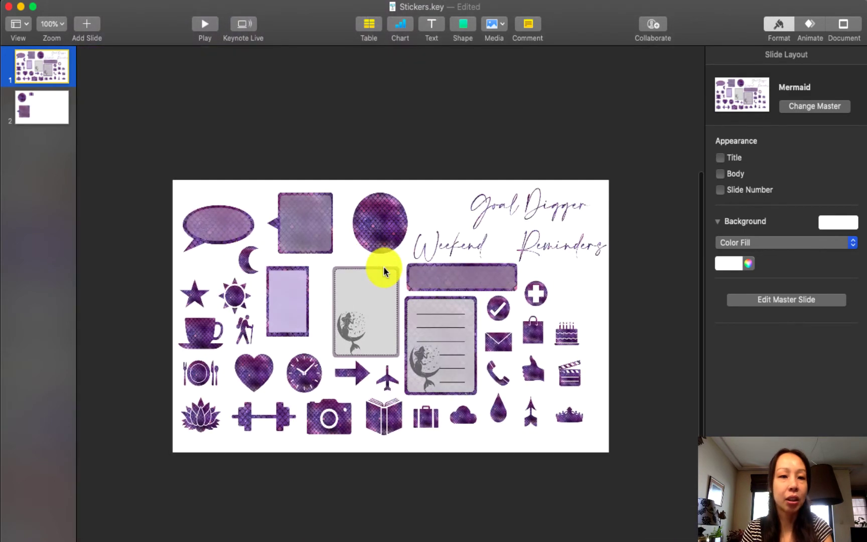
{"action": "scroll", "coordinate": [383, 266], "scroll_direction": "up", "scroll_amount": 6}
{"action": "left_click", "coordinate": [45, 116]}
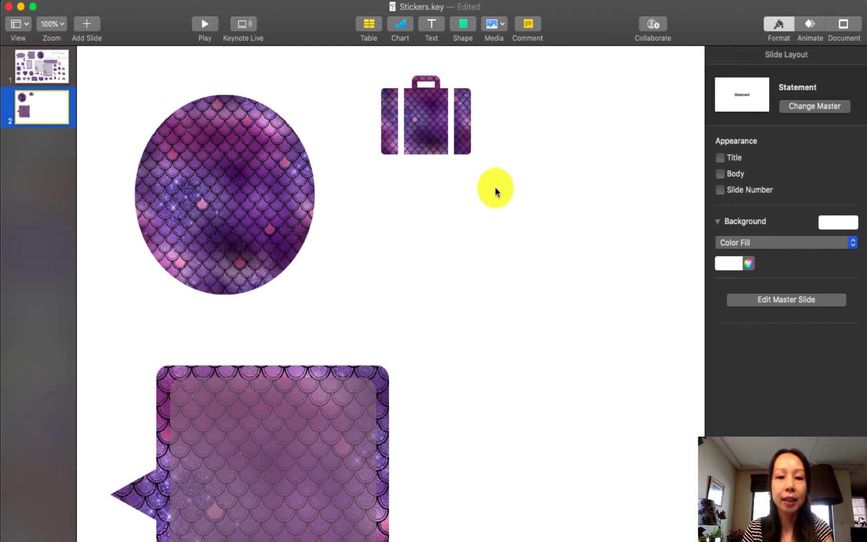
{"action": "scroll", "coordinate": [495, 189], "scroll_direction": "down", "scroll_amount": 5}
{"action": "scroll", "coordinate": [495, 188], "scroll_direction": "up", "scroll_amount": 3}
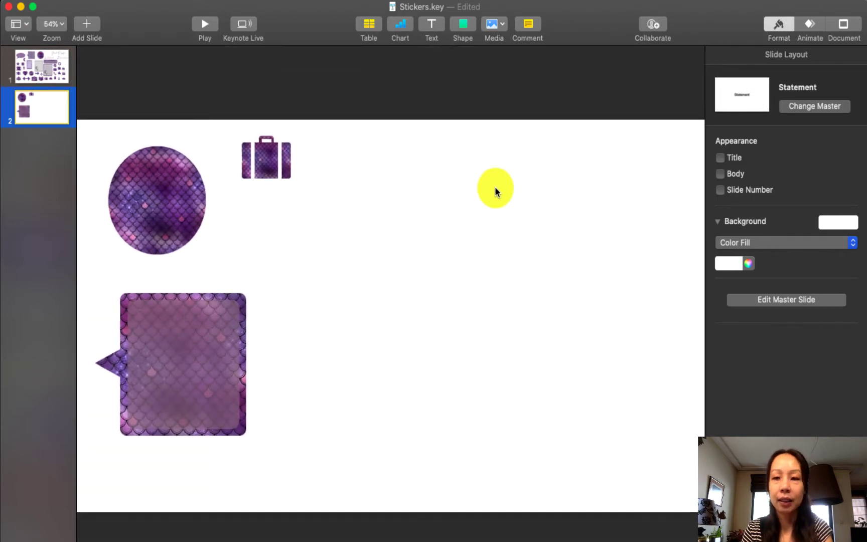
- Insert a basic rounded square, enlarge it into a tall note-sized rectangle and reduce its corner rounding
{"action": "left_click", "coordinate": [466, 31]}
{"action": "scroll", "coordinate": [388, 80], "scroll_direction": "up", "scroll_amount": 2}
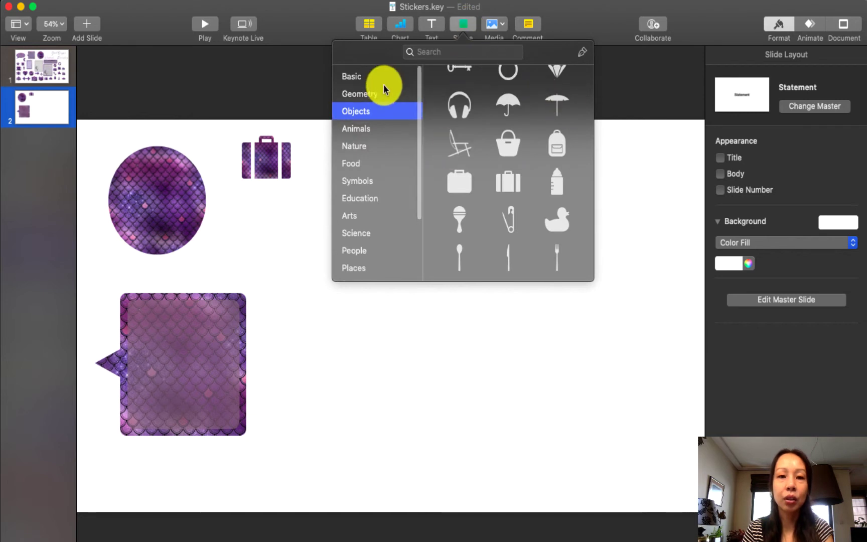
{"action": "left_click", "coordinate": [383, 78]}
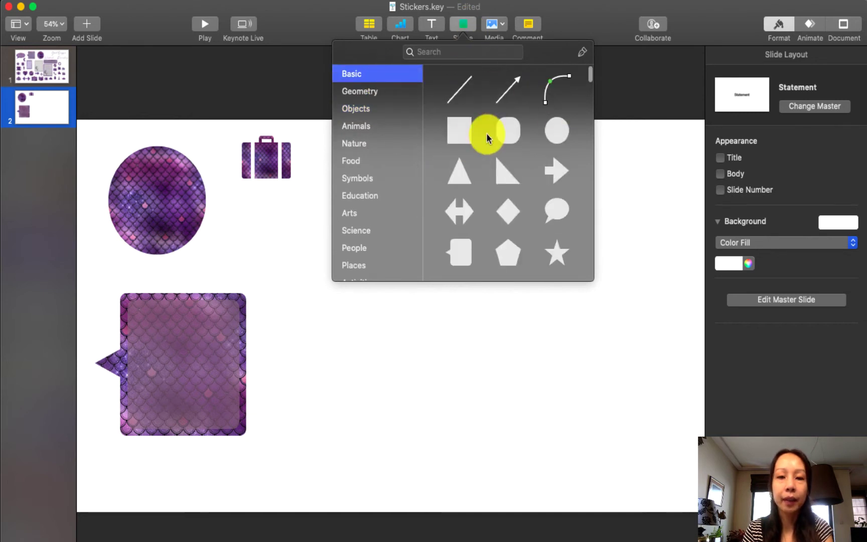
{"action": "left_click", "coordinate": [513, 130]}
{"action": "left_click_drag", "start_coordinate": [408, 297], "coordinate": [529, 143]}
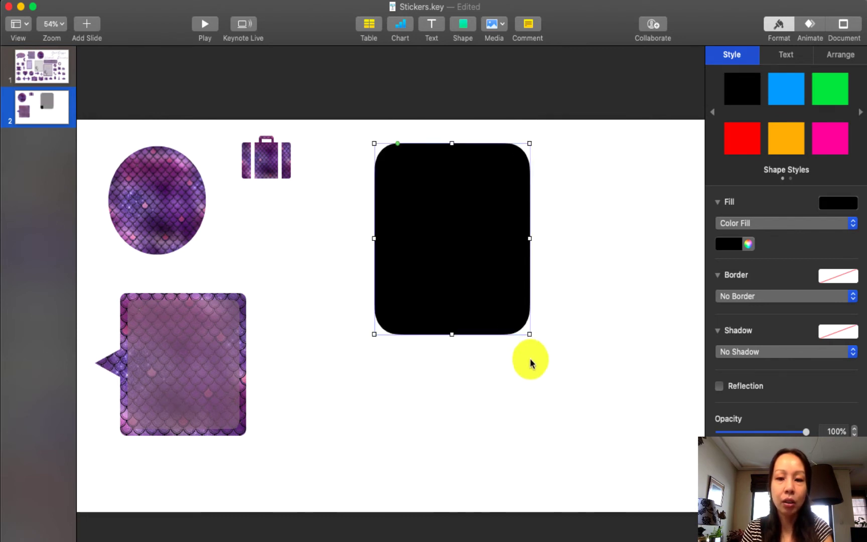
{"action": "left_click_drag", "start_coordinate": [530, 333], "coordinate": [579, 397]}
{"action": "left_click_drag", "start_coordinate": [402, 142], "coordinate": [389, 144]}
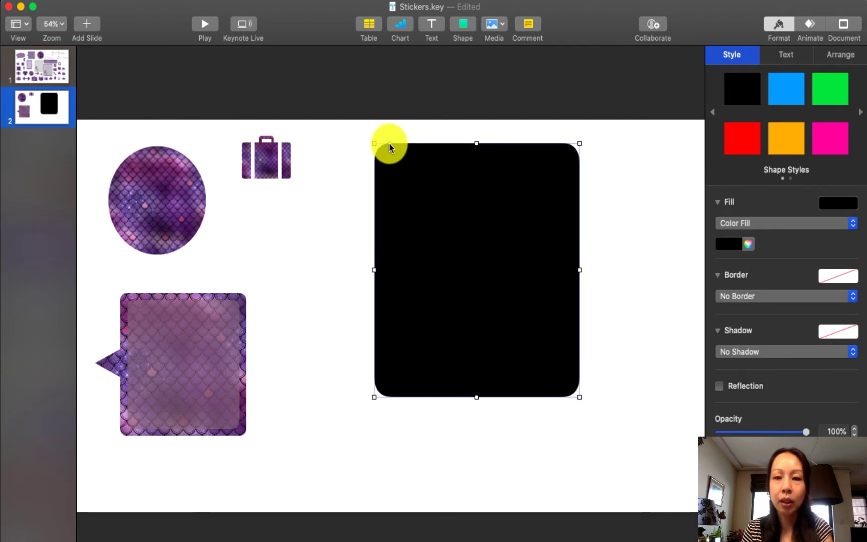
- Fill the large black rounded rectangle with the purple mermaid-scale image
{"action": "left_click", "coordinate": [769, 227]}
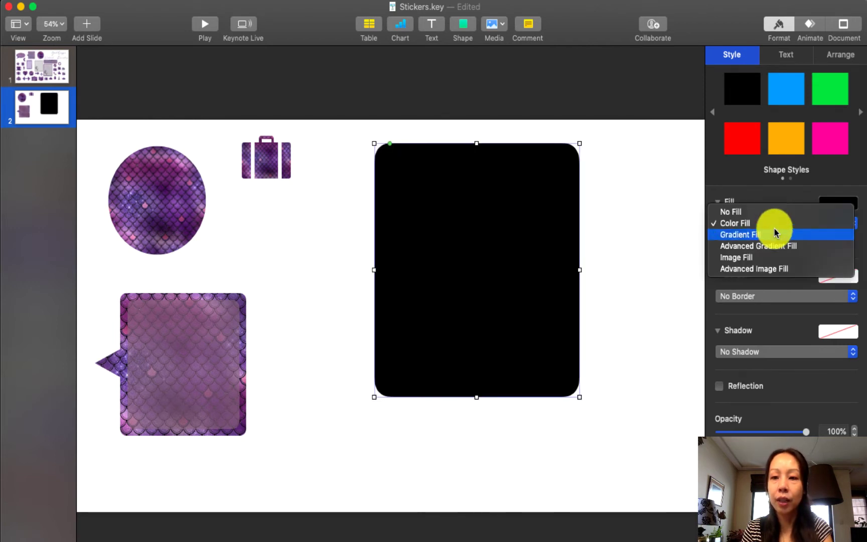
{"action": "left_click", "coordinate": [769, 257]}
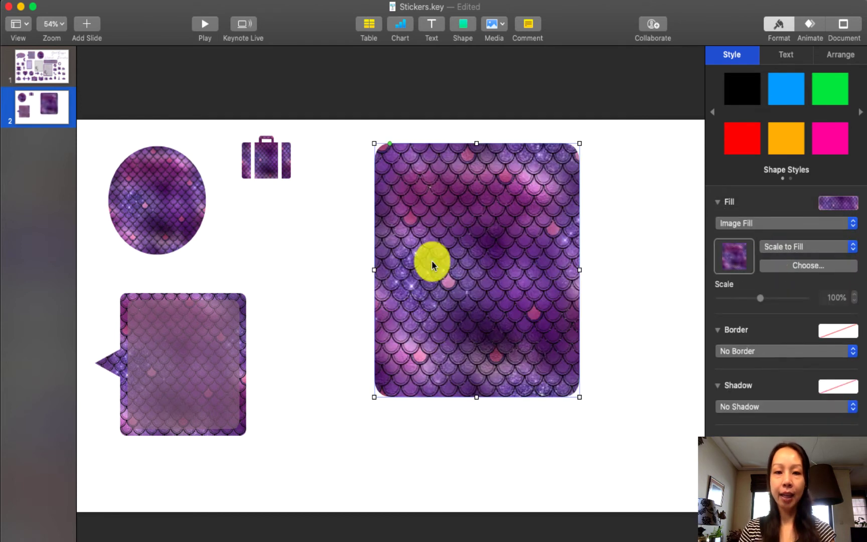
{"action": "left_click", "coordinate": [495, 237]}
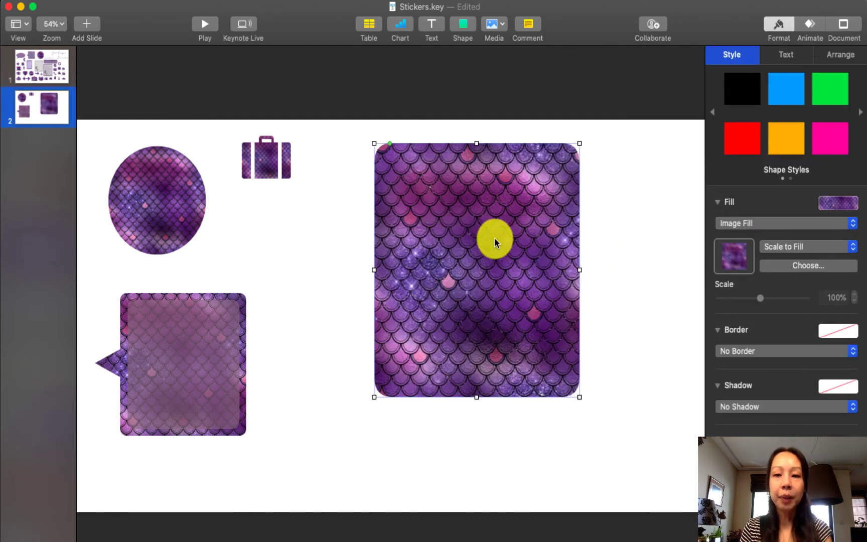
- Duplicate the scale-filled rounded rectangle, placing the copy slightly lower over the original
{"action": "left_click", "coordinate": [464, 25]}
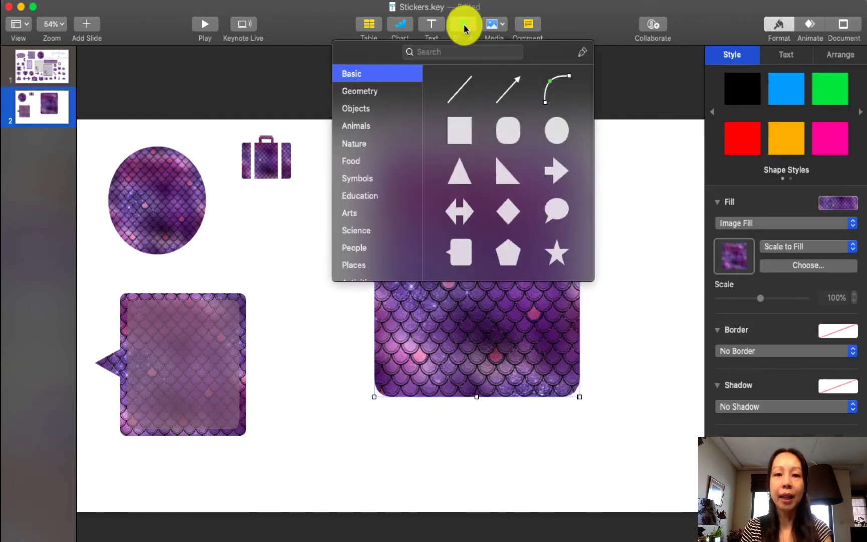
{"action": "left_click", "coordinate": [641, 258]}
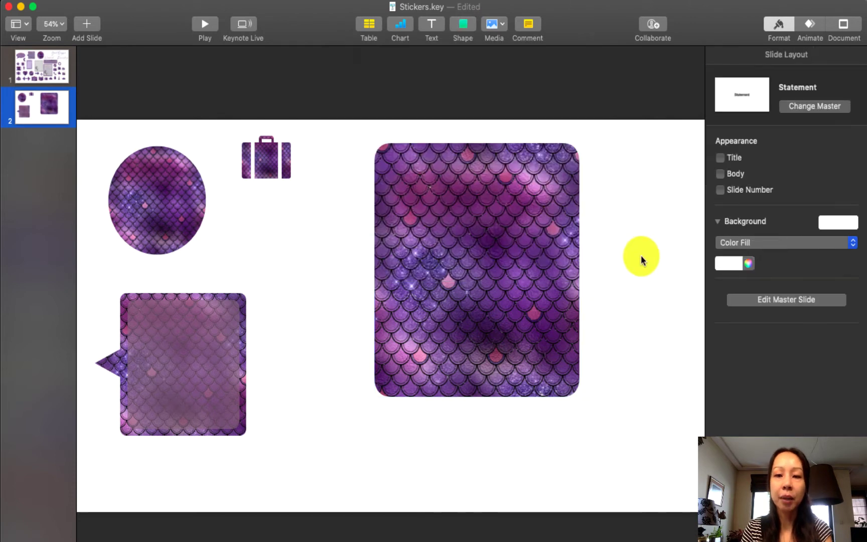
{"action": "left_click", "coordinate": [495, 296]}
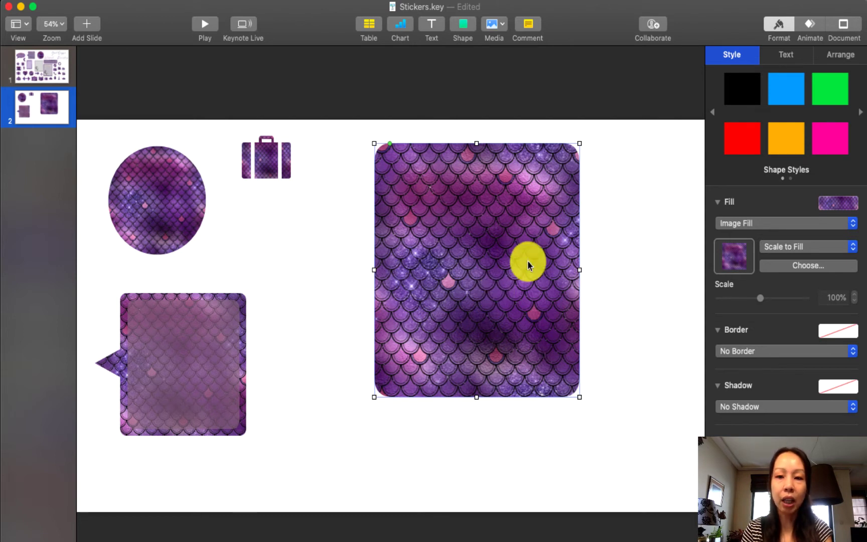
{"action": "left_click_drag", "start_coordinate": [528, 260], "coordinate": [531, 291]}
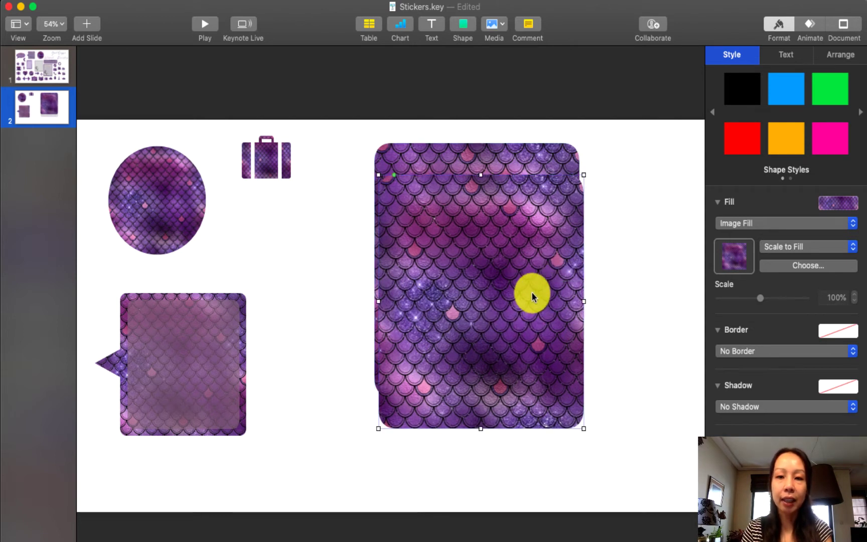
- Change the copy to a white colour fill and offset it to leave an even scale border along the original's top and left edges
{"action": "left_click", "coordinate": [746, 225]}
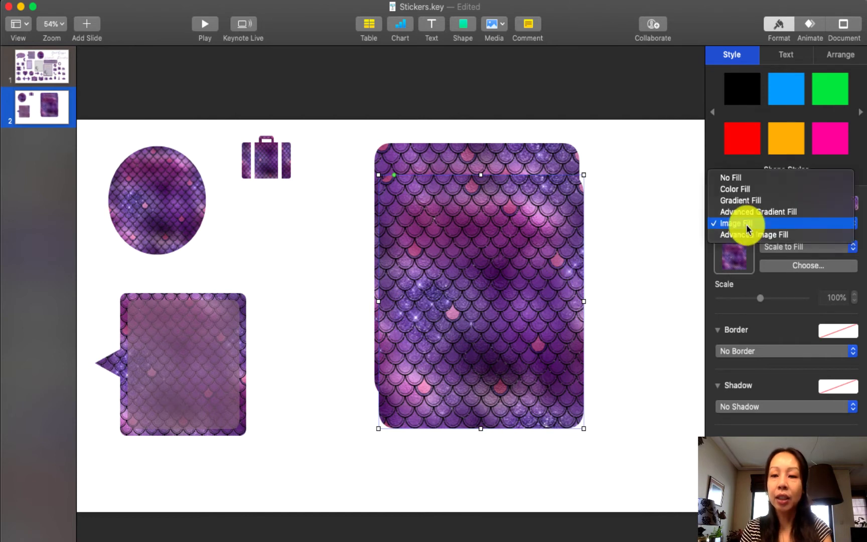
{"action": "left_click", "coordinate": [756, 190]}
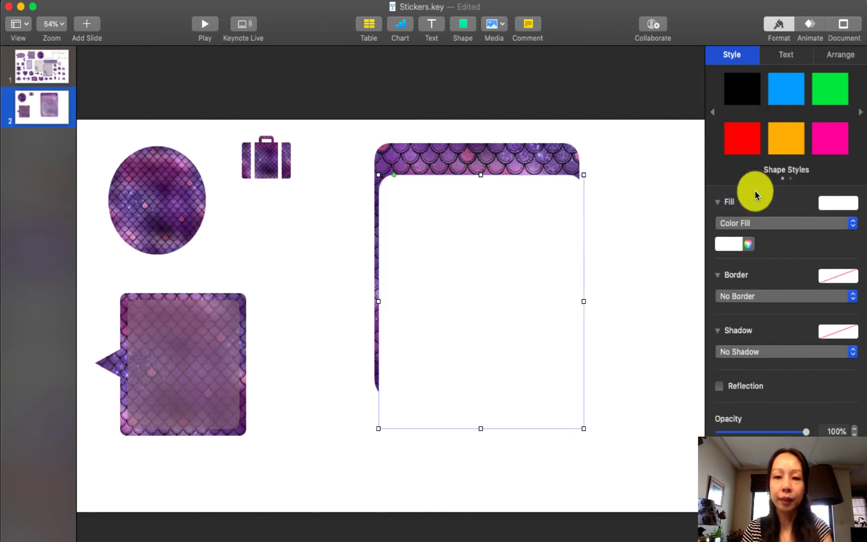
{"action": "left_click_drag", "start_coordinate": [469, 208], "coordinate": [476, 186]}
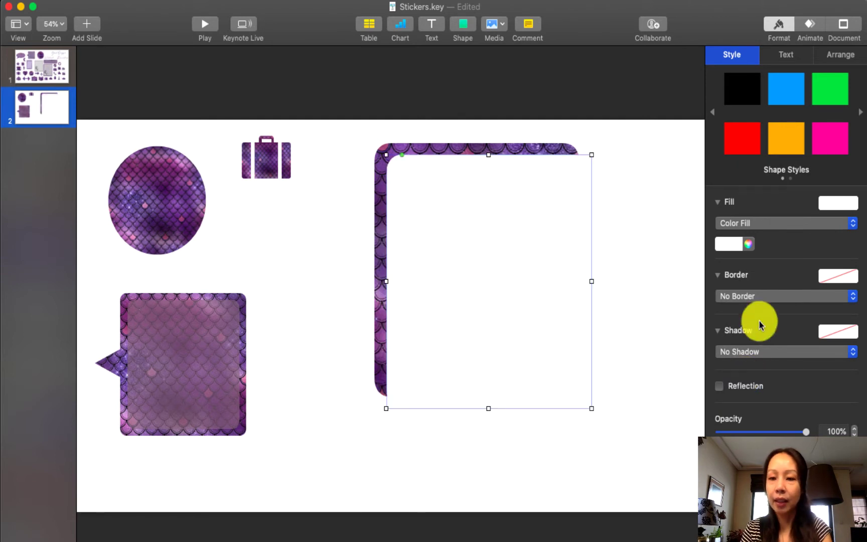
- Change the white rectangle's fill to a very pale pink using the colour wheel
{"action": "left_click", "coordinate": [748, 244]}
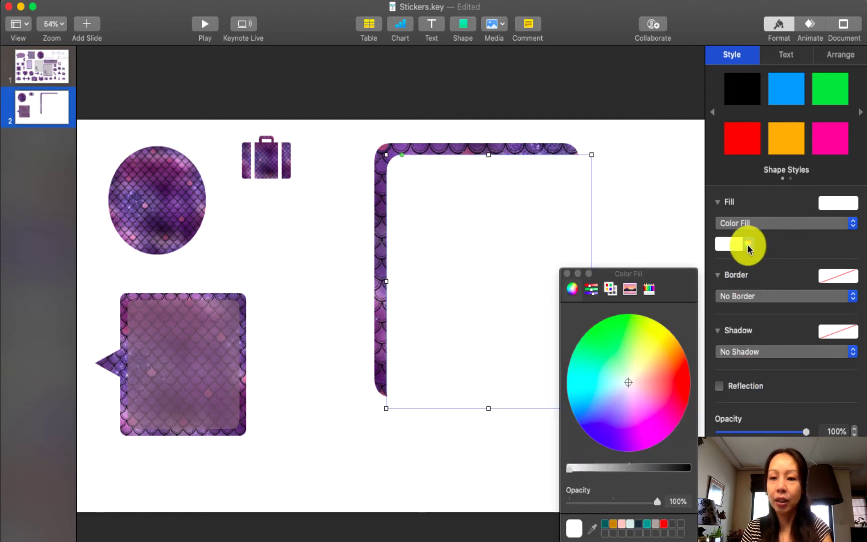
{"action": "left_click", "coordinate": [631, 393]}
{"action": "left_click", "coordinate": [630, 392]}
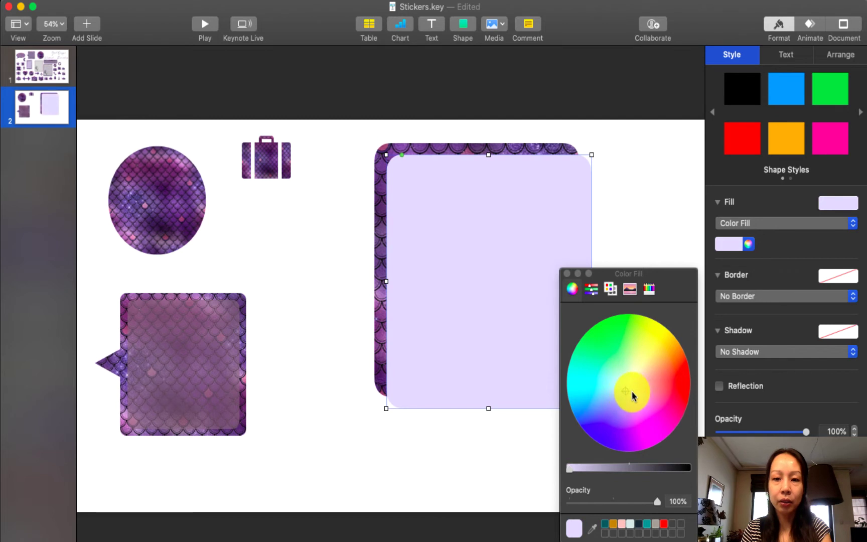
{"action": "left_click", "coordinate": [630, 389]}
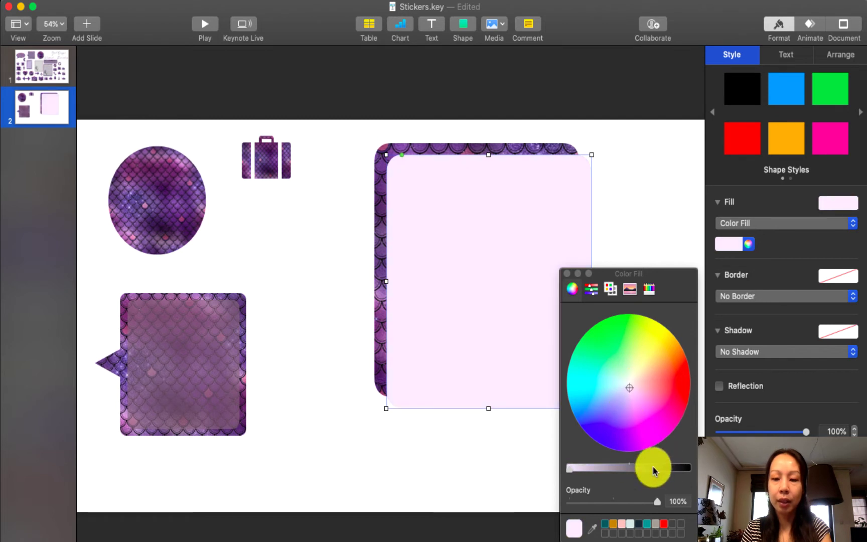
- Resize the pale pink rectangle to fit inside the scale-filled rectangle, leaving a thin scale border on all four sides
{"action": "left_click", "coordinate": [567, 273]}
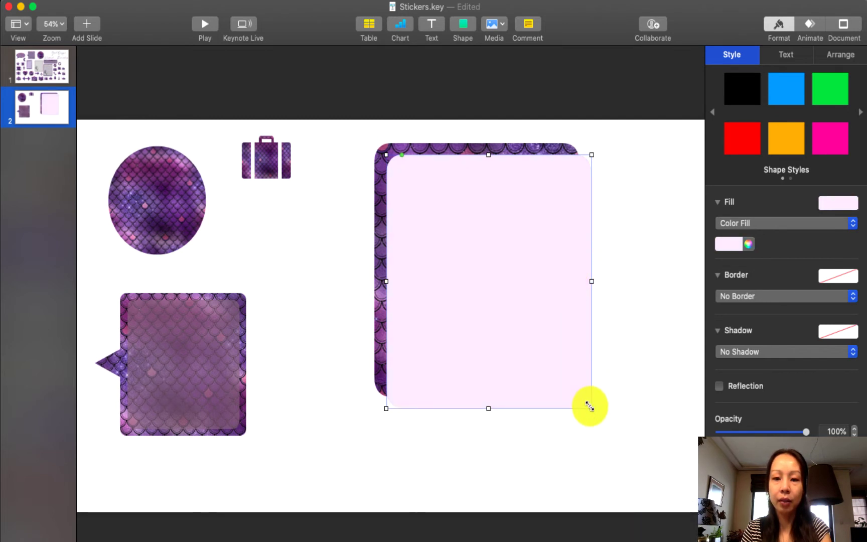
{"action": "left_click_drag", "start_coordinate": [590, 408], "coordinate": [571, 384]}
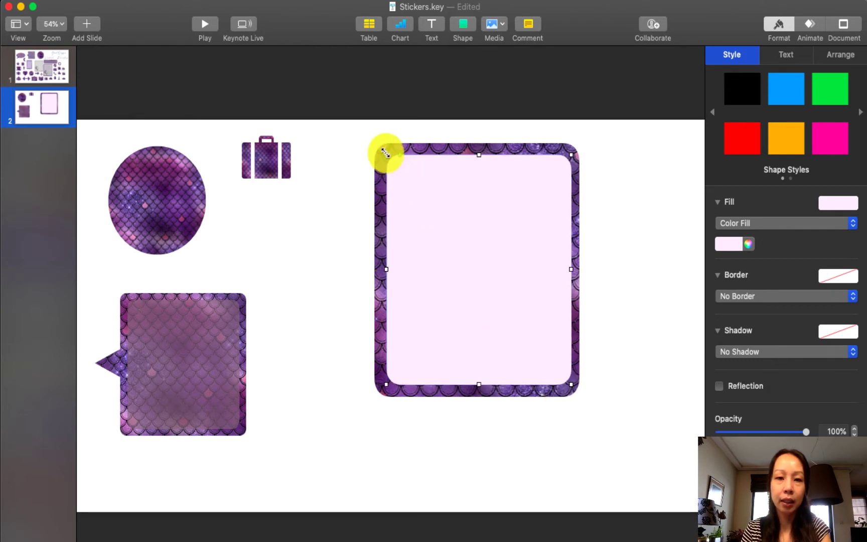
{"action": "left_click_drag", "start_coordinate": [387, 155], "coordinate": [382, 153]}
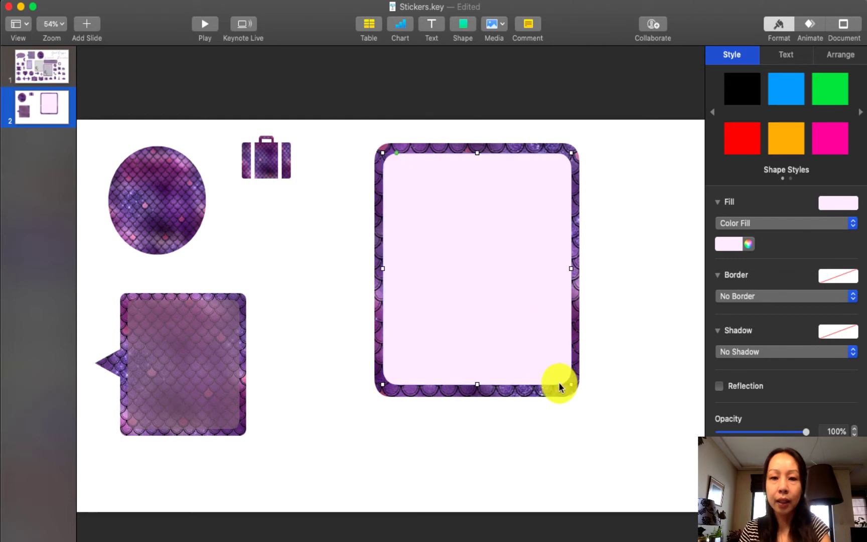
- Give the pale pink rectangle a dotted line border 5 pt thick
{"action": "left_click", "coordinate": [739, 297]}
{"action": "left_click", "coordinate": [743, 309]}
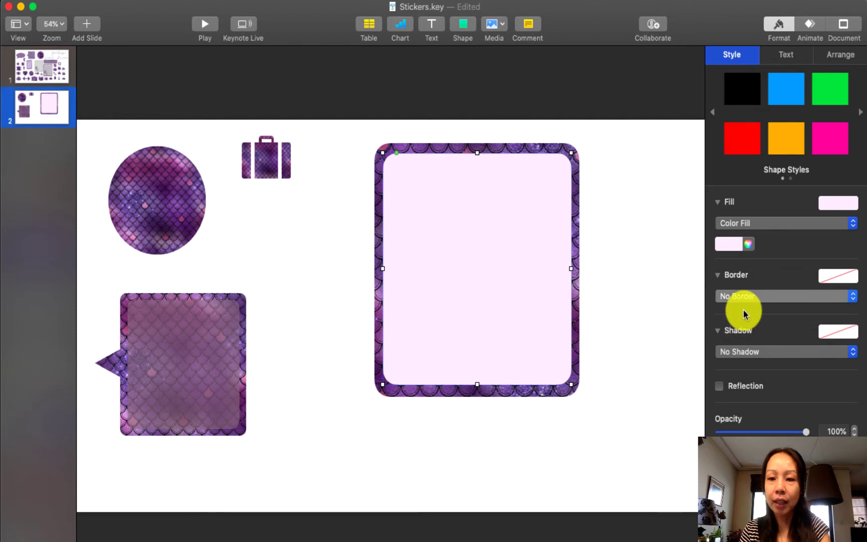
{"action": "left_click", "coordinate": [748, 320]}
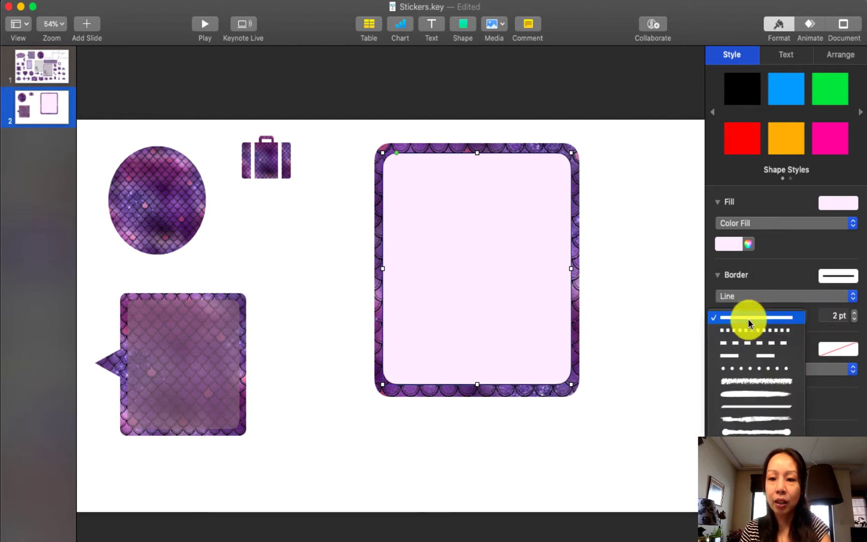
{"action": "left_click", "coordinate": [747, 332]}
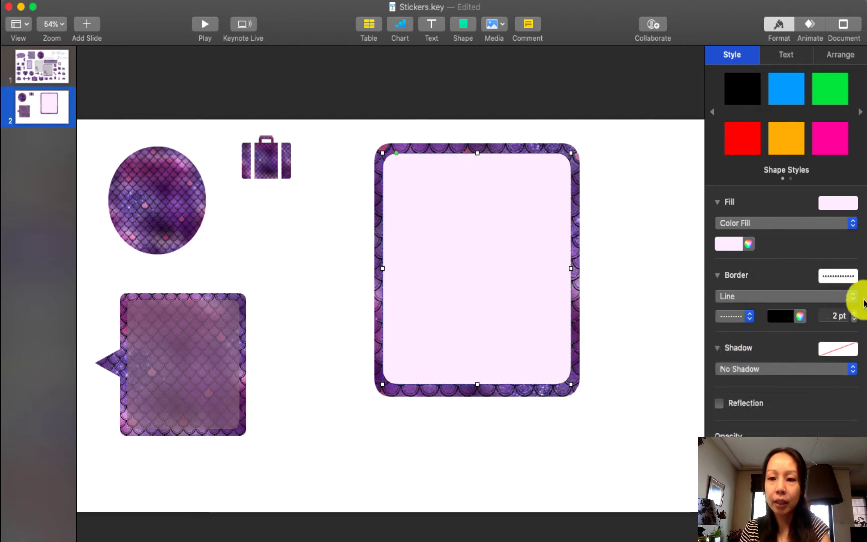
{"action": "left_click", "coordinate": [855, 314]}
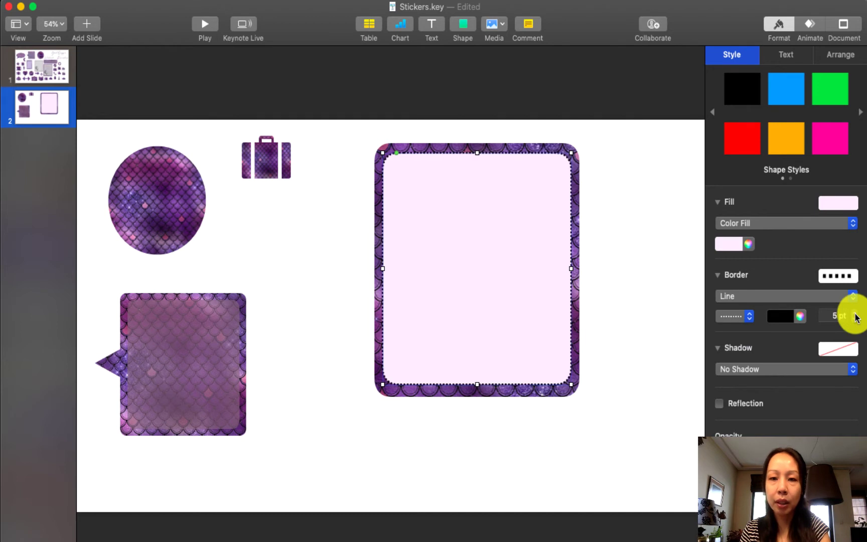
{"action": "left_click", "coordinate": [660, 322]}
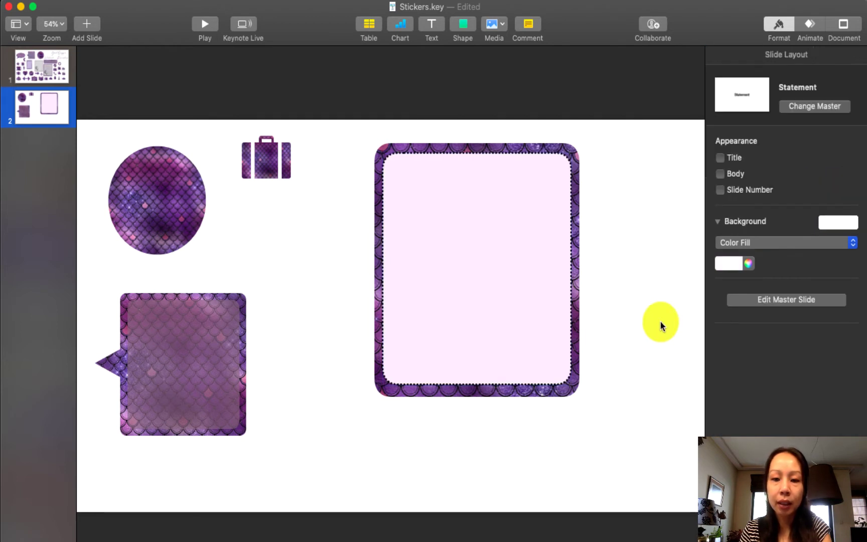
- Change the dotted border of the pale pink rectangle to white using the colour wheel's brightness slider
{"action": "left_click", "coordinate": [571, 259]}
{"action": "left_click", "coordinate": [800, 315]}
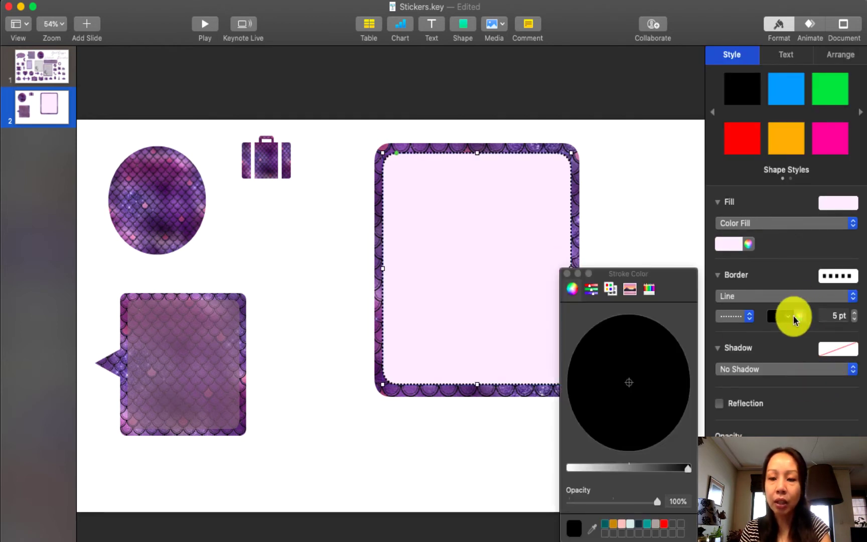
{"action": "left_click", "coordinate": [572, 467]}
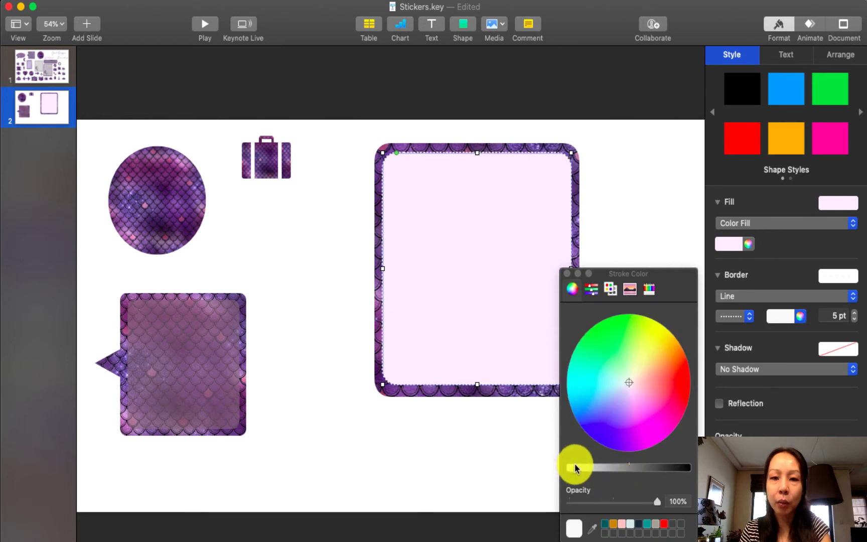
{"action": "left_click", "coordinate": [566, 274]}
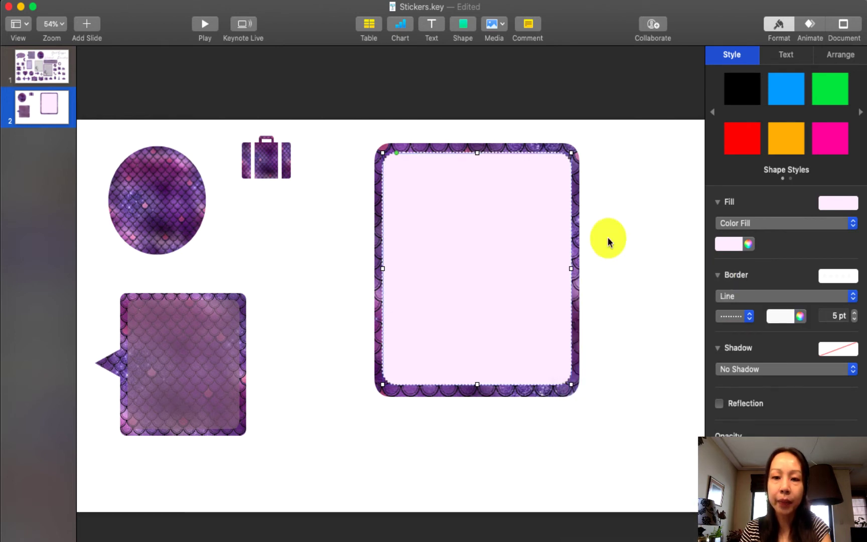
- Select both layers of the note card, shrink them together to about half size and move them next to the callout
{"action": "left_click", "coordinate": [608, 237]}
{"action": "left_click_drag", "start_coordinate": [621, 201], "coordinate": [366, 506]}
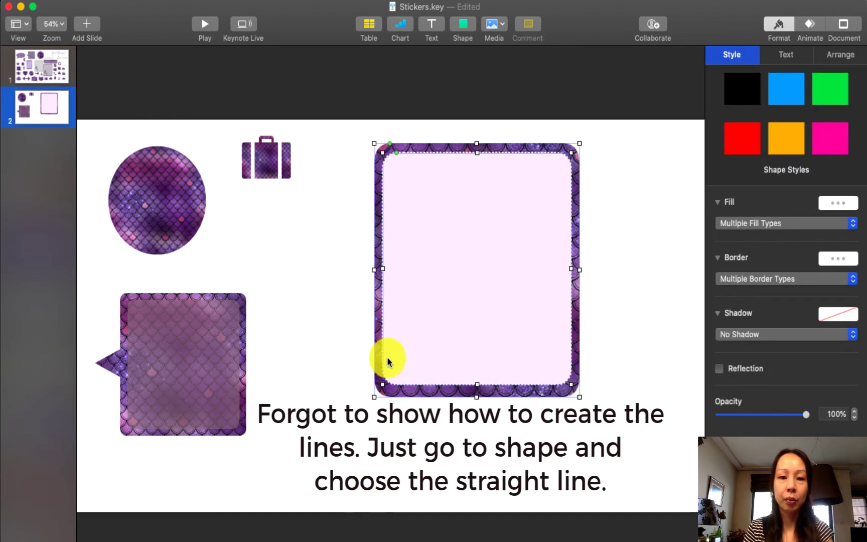
{"action": "left_click_drag", "start_coordinate": [580, 397], "coordinate": [443, 283]}
{"action": "left_click_drag", "start_coordinate": [443, 202], "coordinate": [337, 273]}
- Review the finished sticker sheet on slide 1 and the shape library's categories, and return to slide 2
{"action": "left_click", "coordinate": [38, 69]}
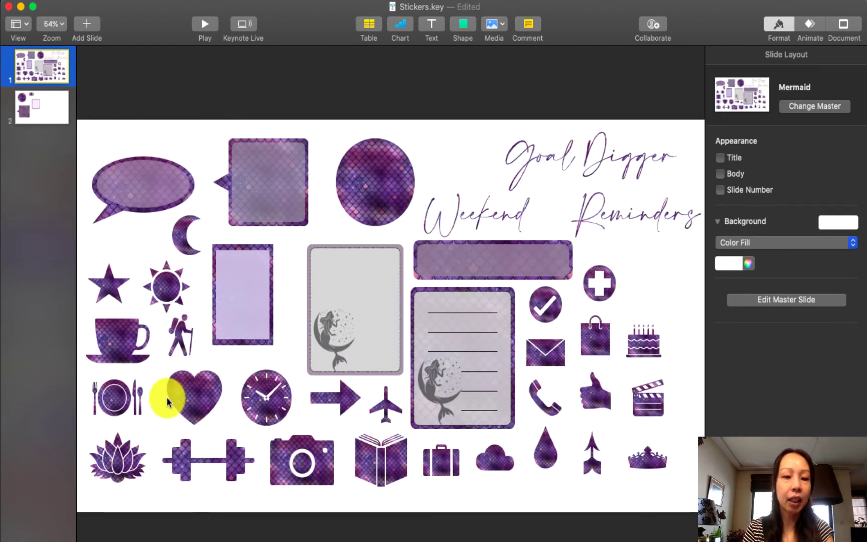
{"action": "left_click", "coordinate": [467, 20]}
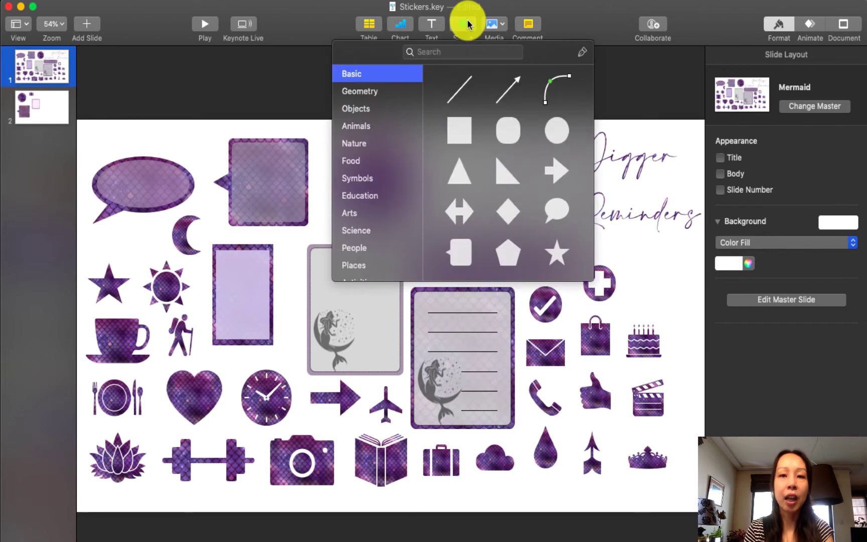
{"action": "scroll", "coordinate": [371, 211], "scroll_direction": "down", "scroll_amount": 5}
{"action": "scroll", "coordinate": [371, 208], "scroll_direction": "up", "scroll_amount": 2}
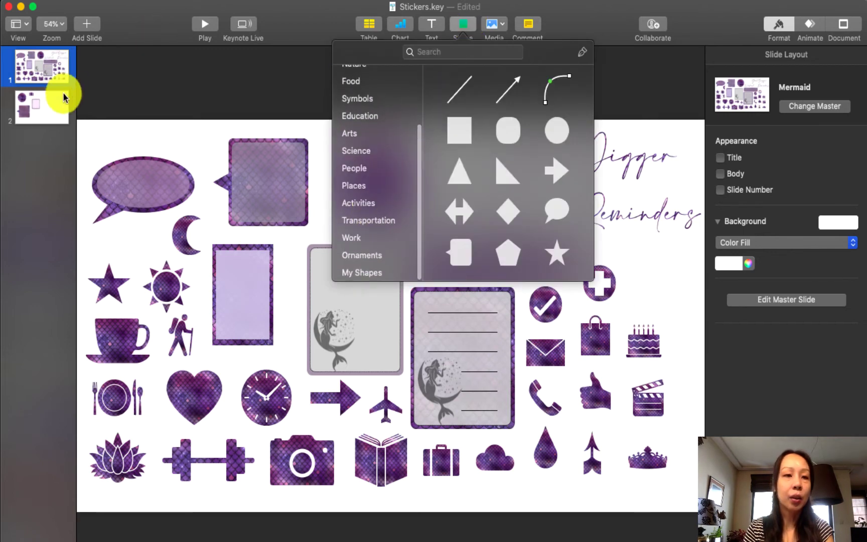
{"action": "left_click", "coordinate": [51, 99]}
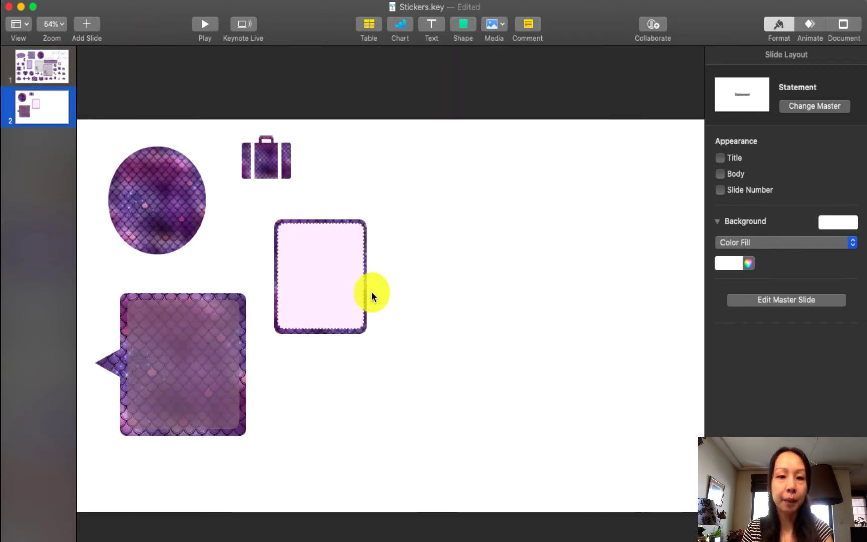
- Move the layered note card up beside the suitcase icon and deselect it
{"action": "left_click_drag", "start_coordinate": [349, 290], "coordinate": [394, 219]}
{"action": "left_click", "coordinate": [354, 271]}
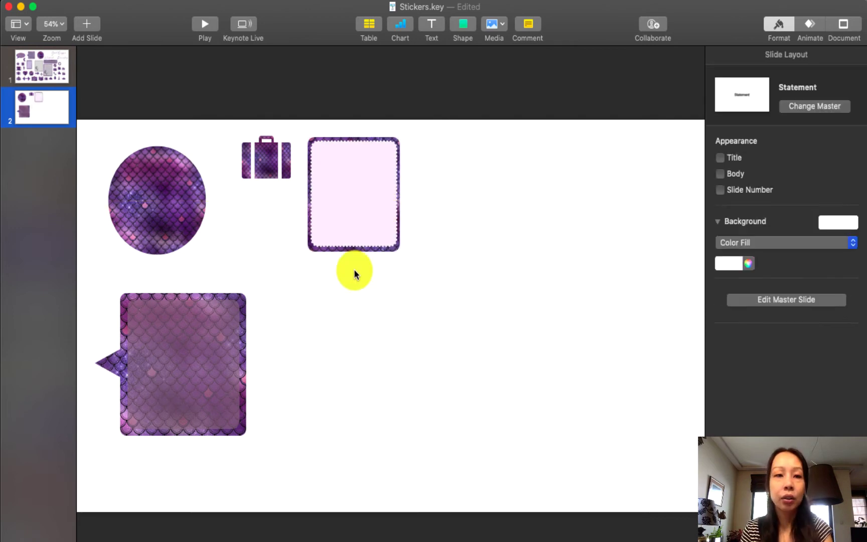
- Check the word stickers on slide 1, and add a text box reading "Weekend" below the note card on slide 2
{"action": "left_click", "coordinate": [47, 69]}
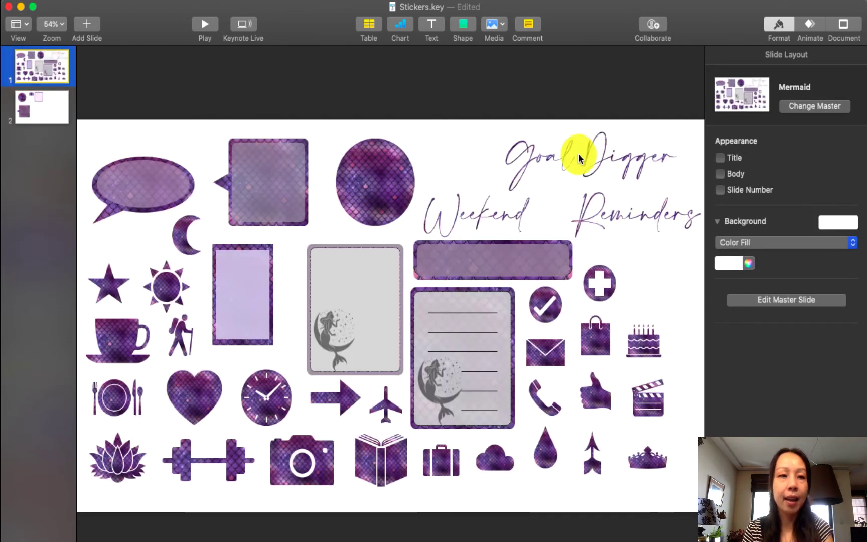
{"action": "left_click", "coordinate": [40, 113]}
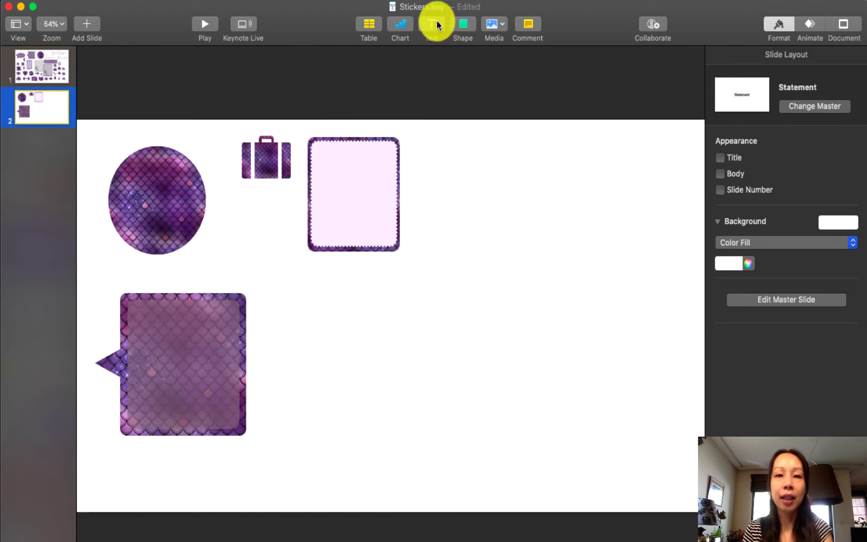
{"action": "key", "text": "super+alt+t"}
{"action": "left_click", "coordinate": [398, 320]}
{"action": "left_click", "coordinate": [398, 319]}
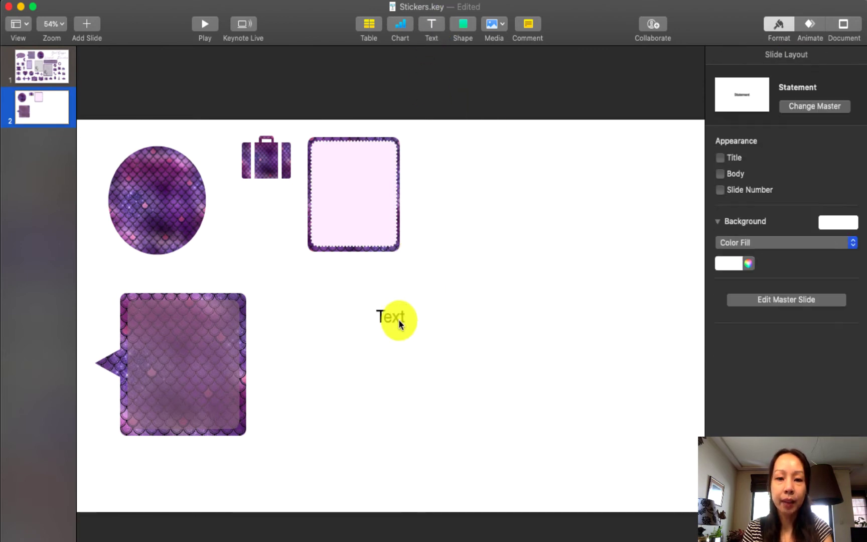
{"action": "left_click", "coordinate": [399, 319]}
{"action": "left_click", "coordinate": [399, 319]}
{"action": "key", "text": "BackSpace"}
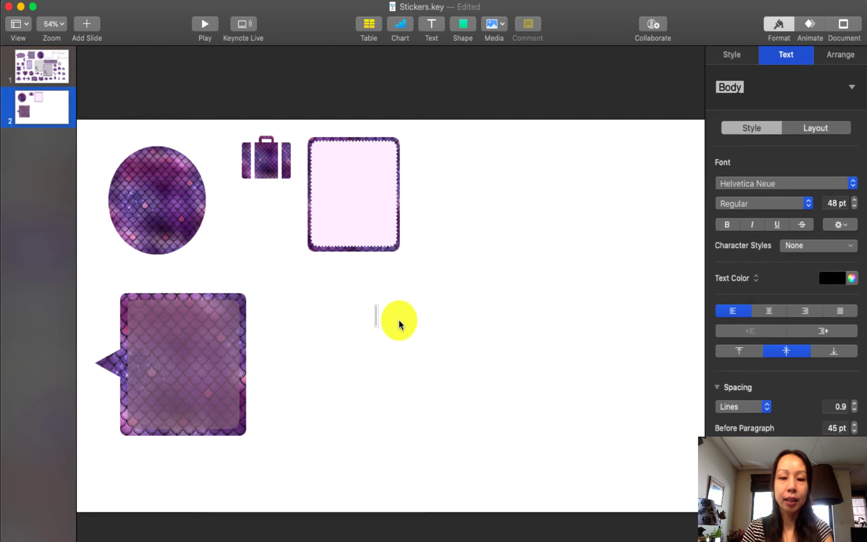
{"action": "type", "text": "Weeken"}
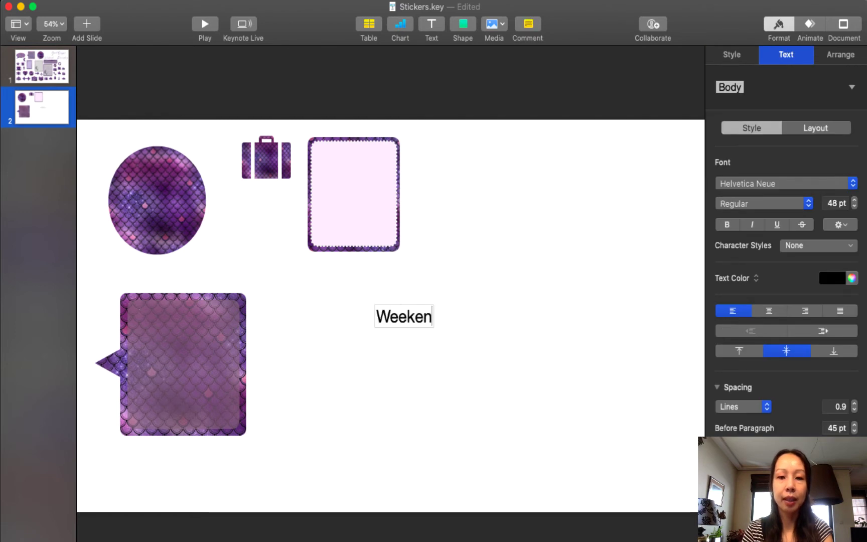
{"action": "type", "text": "d"}
- Try font sizes of 100 pt and 200 pt on the word "Weekend"
{"action": "double_click", "coordinate": [435, 321]}
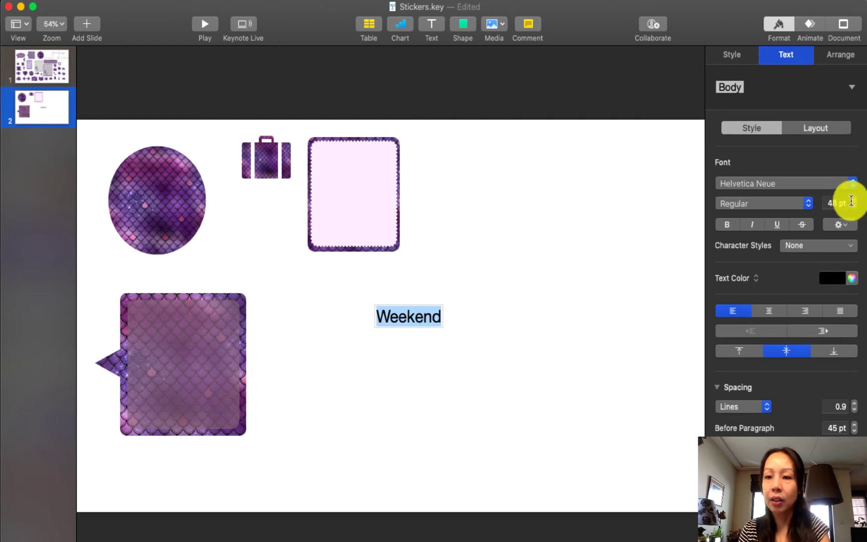
{"action": "left_click", "coordinate": [833, 201]}
{"action": "type", "text": "100"}
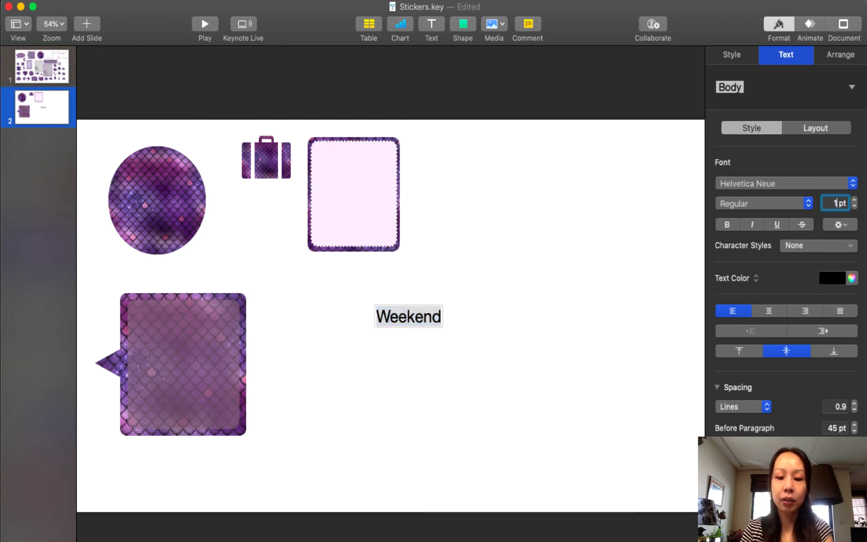
{"action": "key", "text": "Return"}
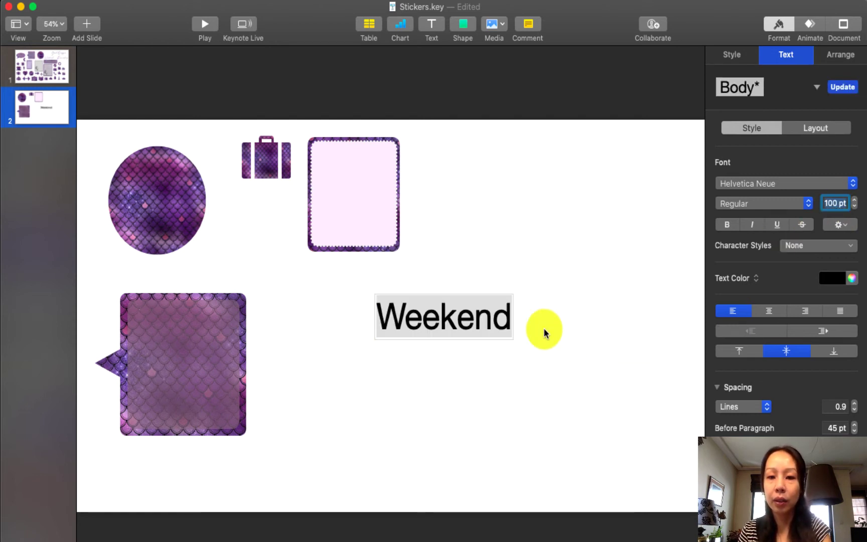
{"action": "left_click", "coordinate": [833, 201]}
{"action": "type", "text": "200"}
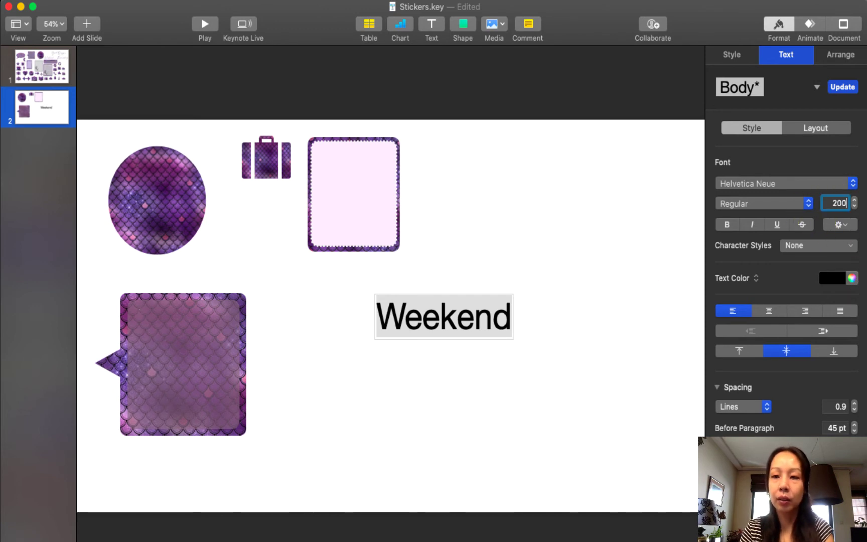
- Change the font of the "Weekend" text to Daywalker
{"action": "left_click", "coordinate": [776, 176]}
{"action": "left_click", "coordinate": [775, 180]}
{"action": "left_click", "coordinate": [771, 184]}
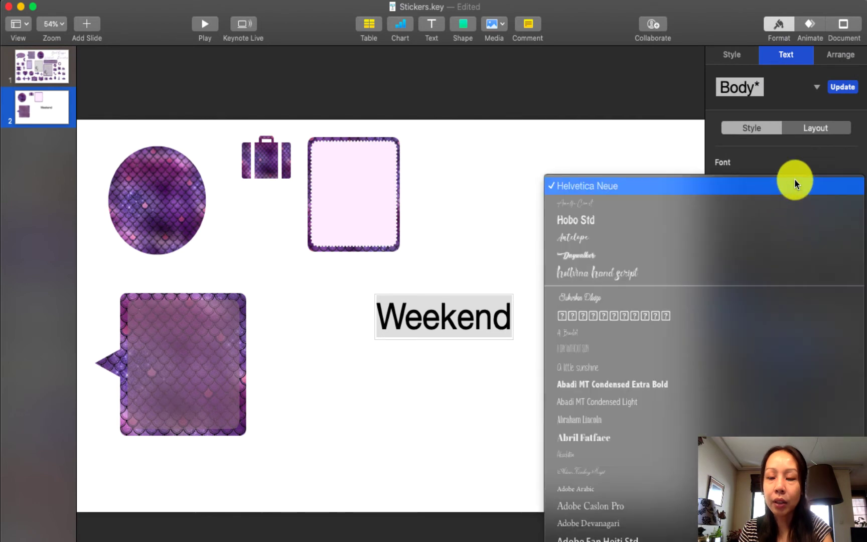
{"action": "left_click", "coordinate": [600, 258]}
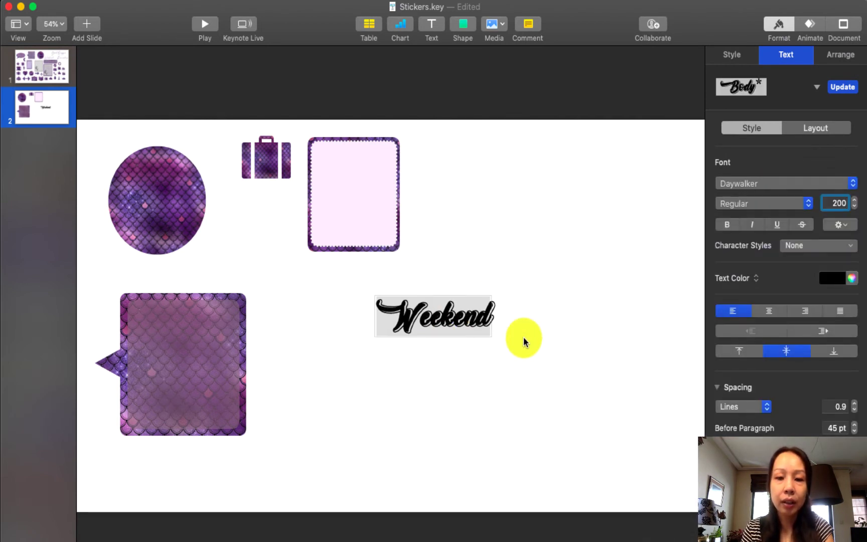
- Set the "Weekend" text to 400 pt and move its text box so the whole word fits on the slide
{"action": "left_click", "coordinate": [838, 204]}
{"action": "type", "text": "400"}
{"action": "key", "text": "Return"}
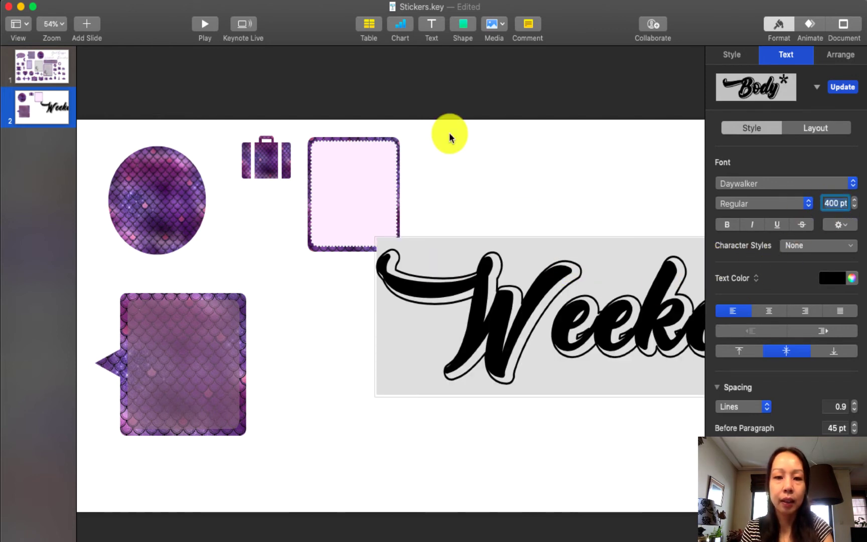
{"action": "left_click", "coordinate": [462, 221]}
{"action": "left_click_drag", "start_coordinate": [474, 288], "coordinate": [315, 319]}
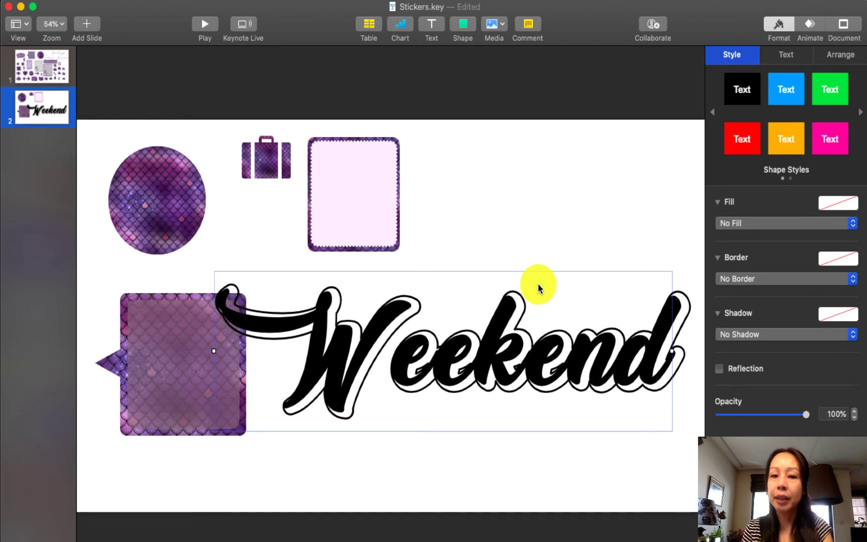
- Fill the "Weekend" lettering with the purple mermaid-scale image, using an image fill scaled to fill
{"action": "left_click", "coordinate": [785, 55]}
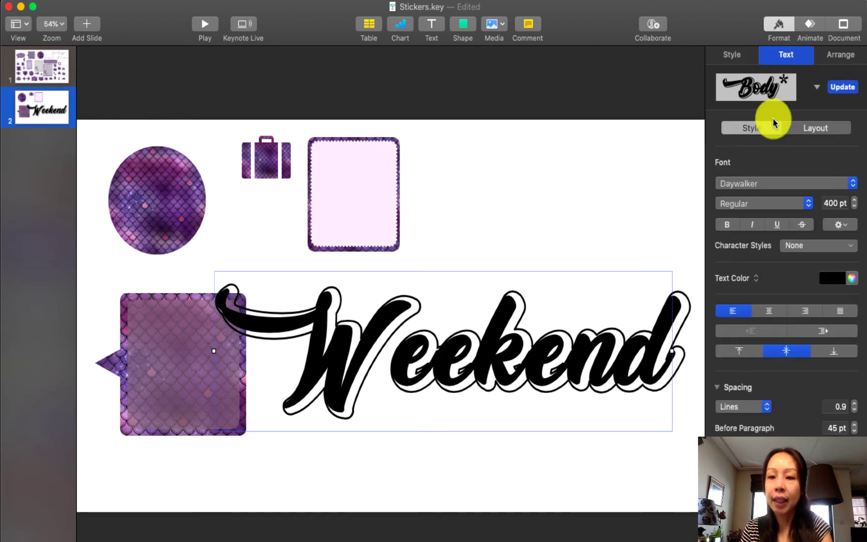
{"action": "left_click", "coordinate": [756, 279]}
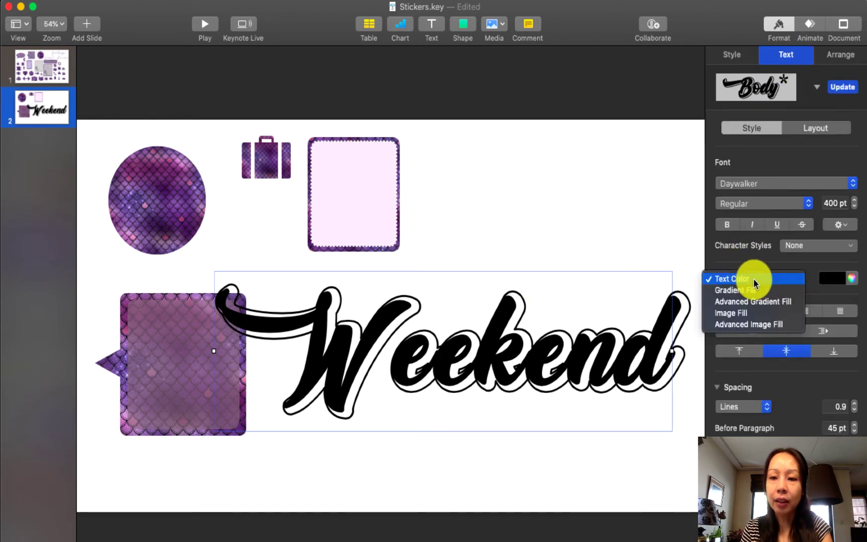
{"action": "left_click", "coordinate": [736, 314]}
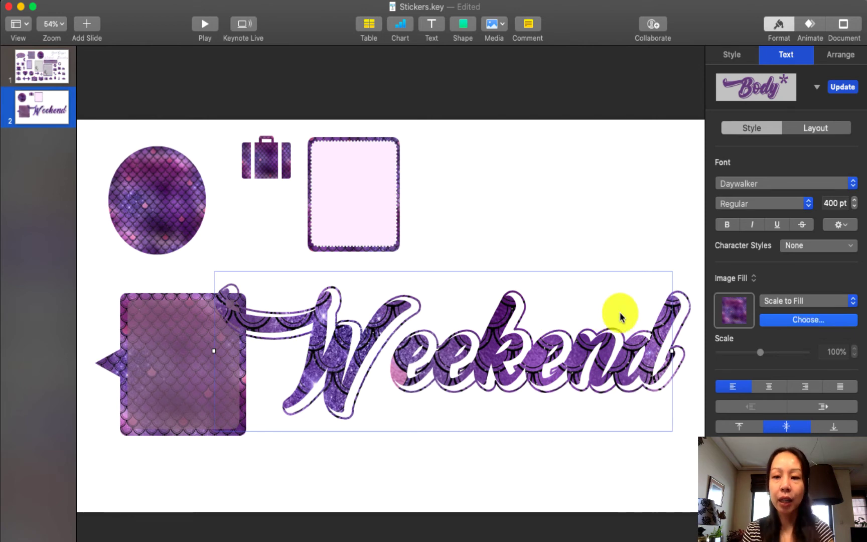
{"action": "key", "text": "Escape"}
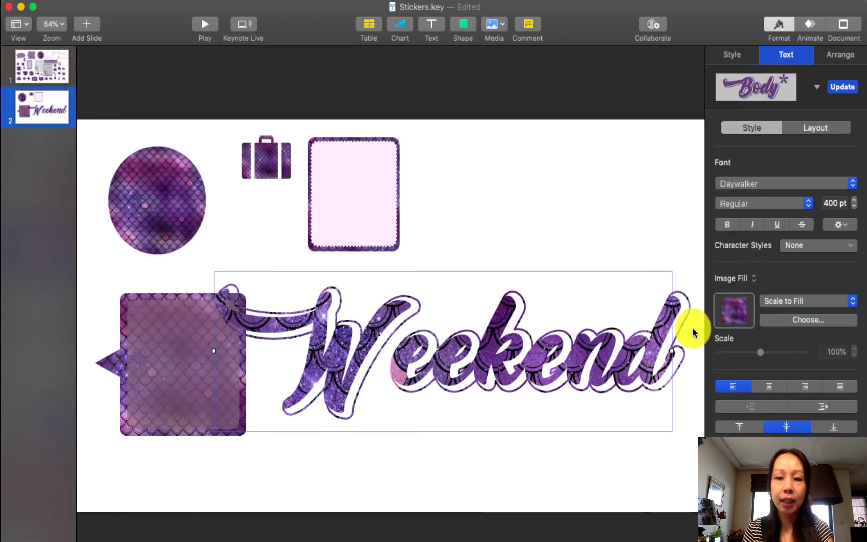
- Set the "Weekend" lettering to 200 pt and move it beside the square callout
{"action": "left_click", "coordinate": [470, 378]}
{"action": "key", "text": "super+a"}
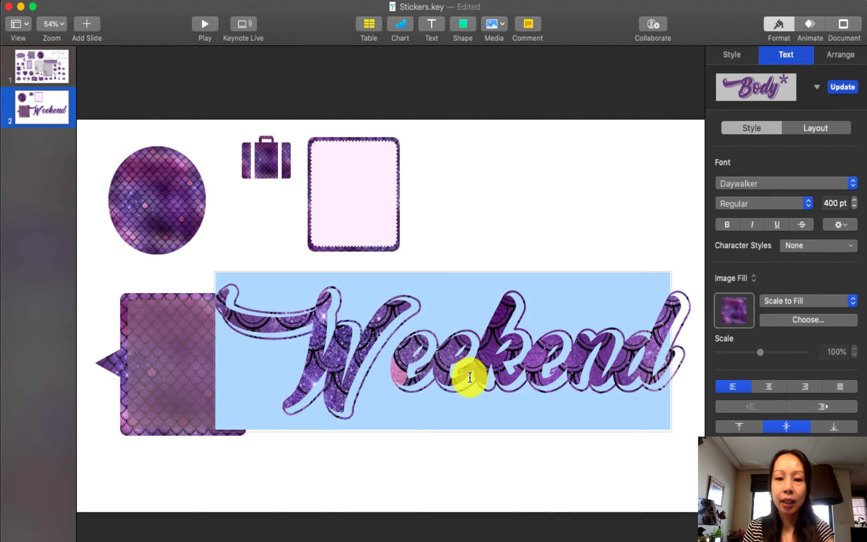
{"action": "left_click", "coordinate": [832, 201]}
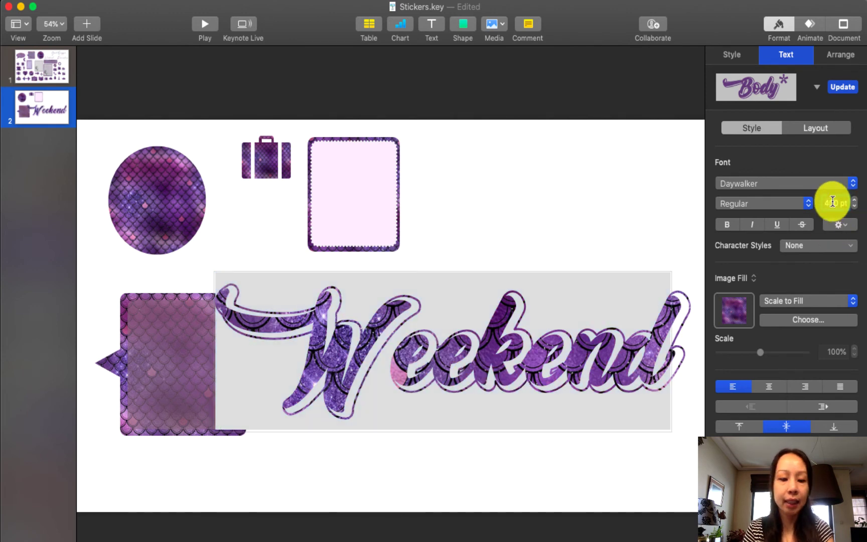
{"action": "type", "text": "200"}
{"action": "key", "text": "Return"}
{"action": "left_click_drag", "start_coordinate": [339, 341], "coordinate": [403, 316]}
{"action": "left_click", "coordinate": [264, 309]}
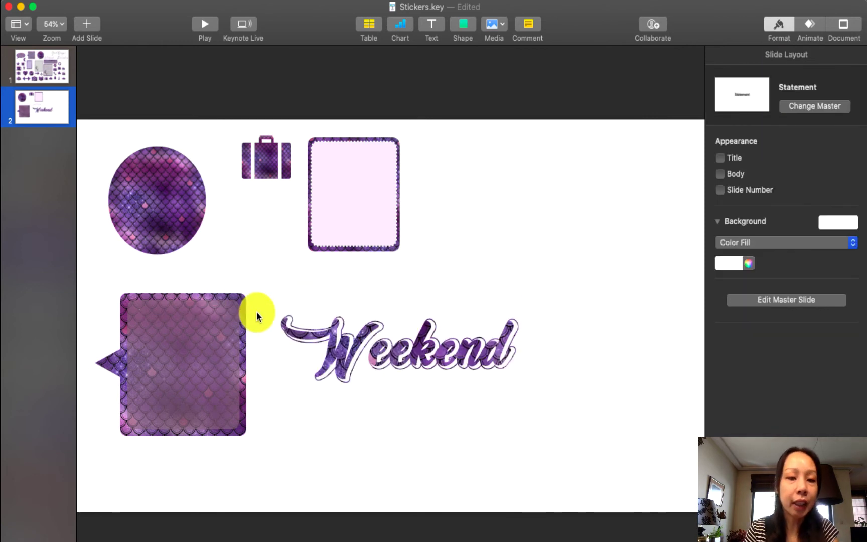
{"action": "left_click", "coordinate": [199, 328]}
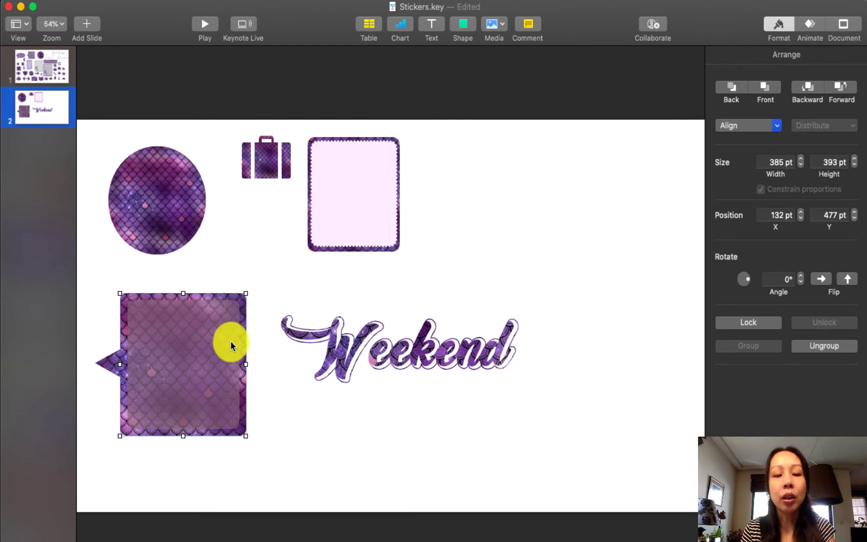
{"action": "left_click", "coordinate": [89, 1]}
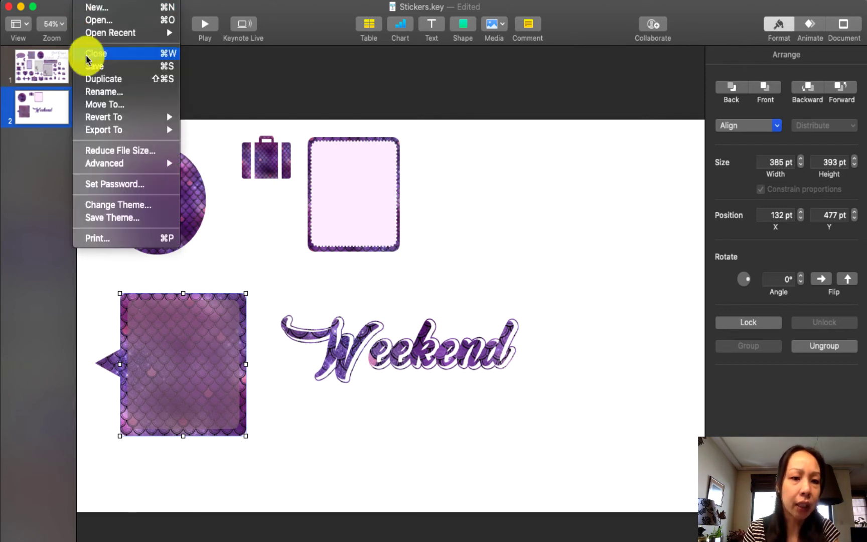
{"action": "mouse_move", "coordinate": [126, 129]}
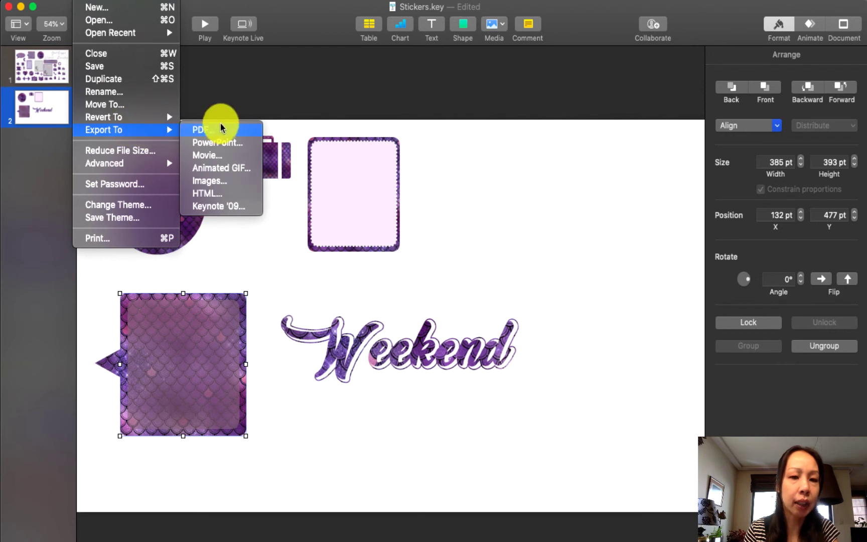
{"action": "left_click", "coordinate": [223, 180]}
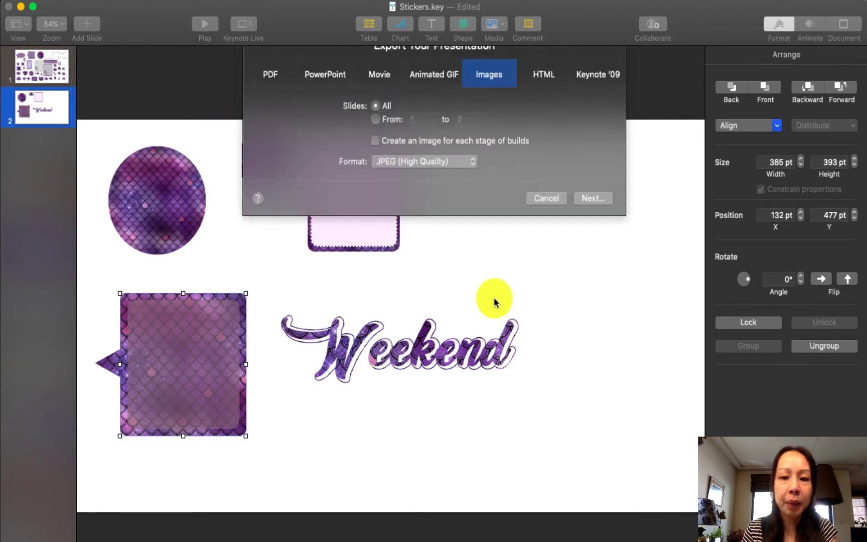
{"action": "left_click", "coordinate": [472, 182]}
{"action": "left_click", "coordinate": [491, 210]}
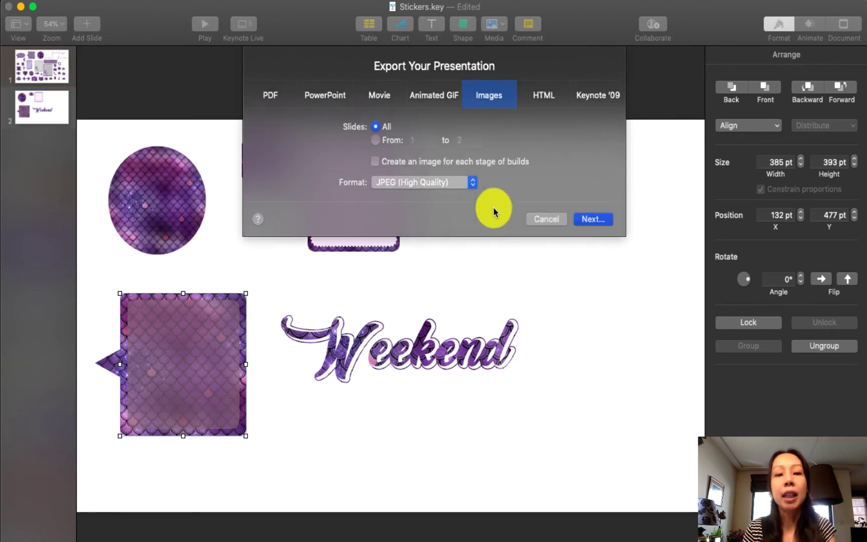
{"action": "left_click", "coordinate": [558, 224]}
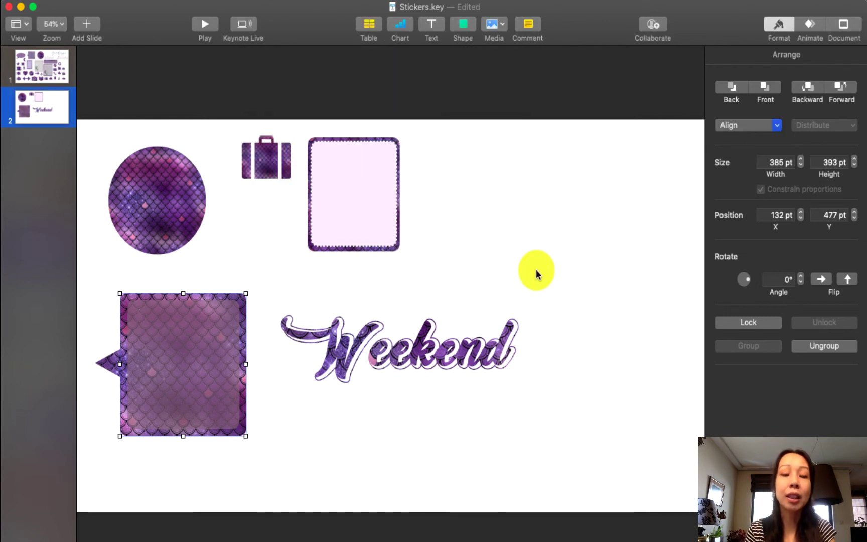
{"action": "left_click", "coordinate": [502, 248]}
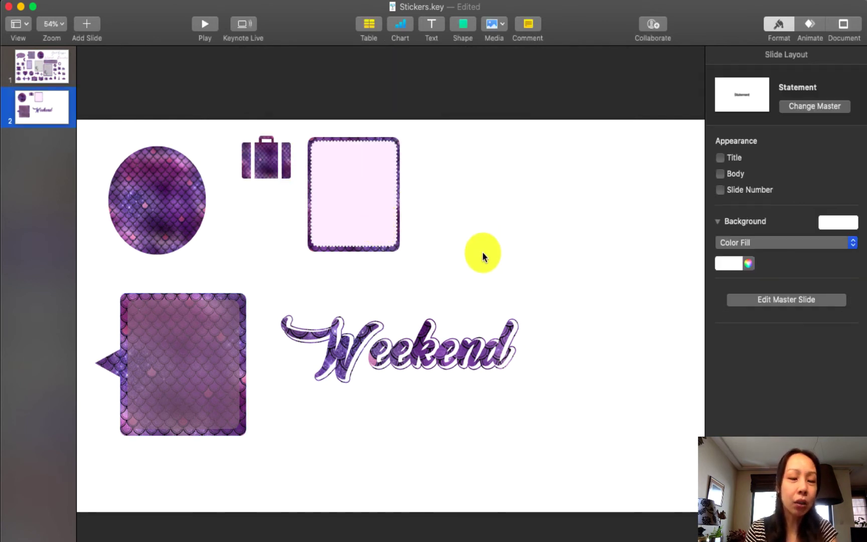
- Copy the square callout group, switch to Preview and create a new image from the clipboard in an enlarged window
{"action": "left_click", "coordinate": [166, 359]}
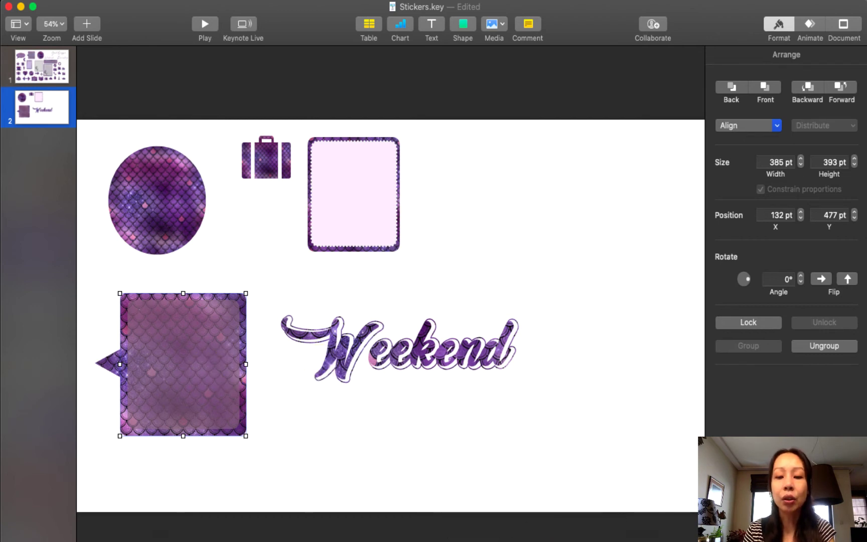
{"action": "left_click", "coordinate": [196, 533]}
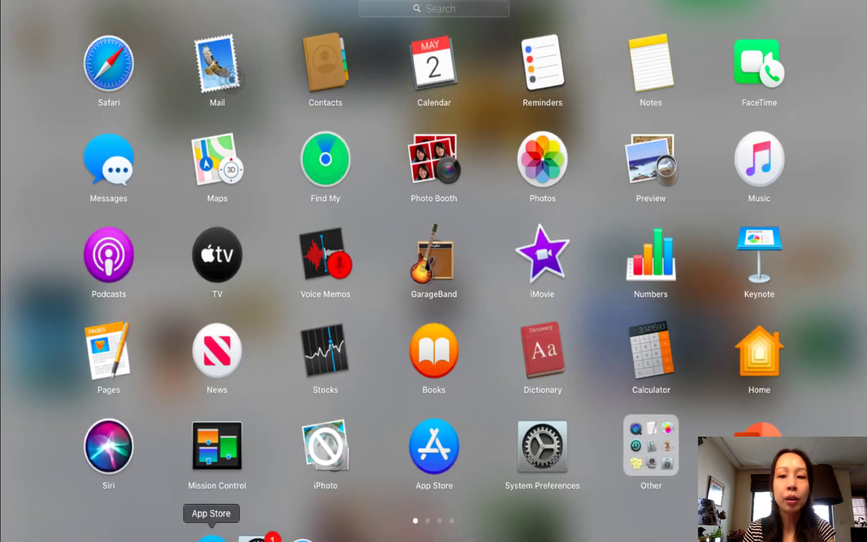
{"action": "left_click", "coordinate": [652, 154]}
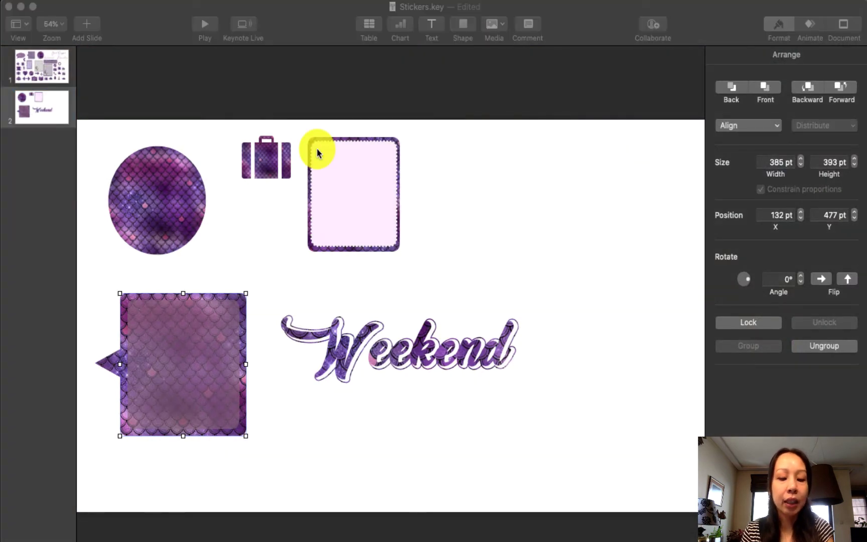
{"action": "key", "text": "super+shift+v"}
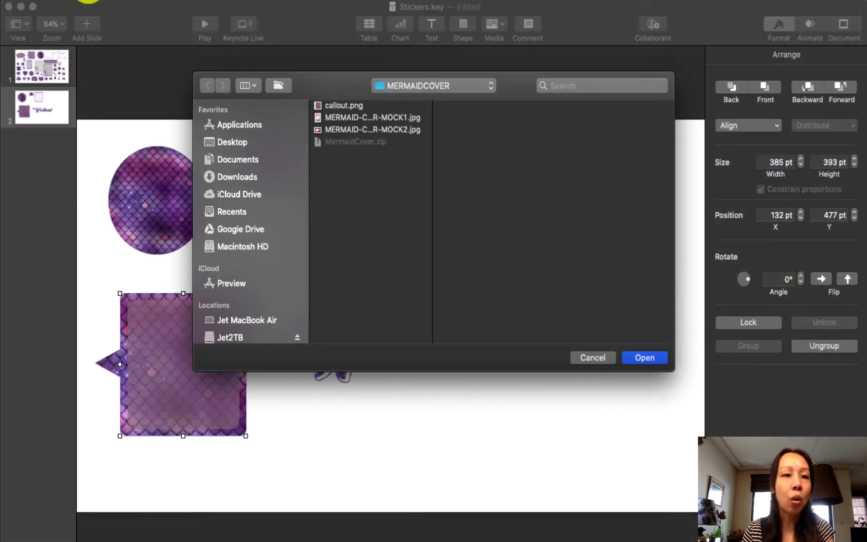
{"action": "left_click", "coordinate": [89, 1]}
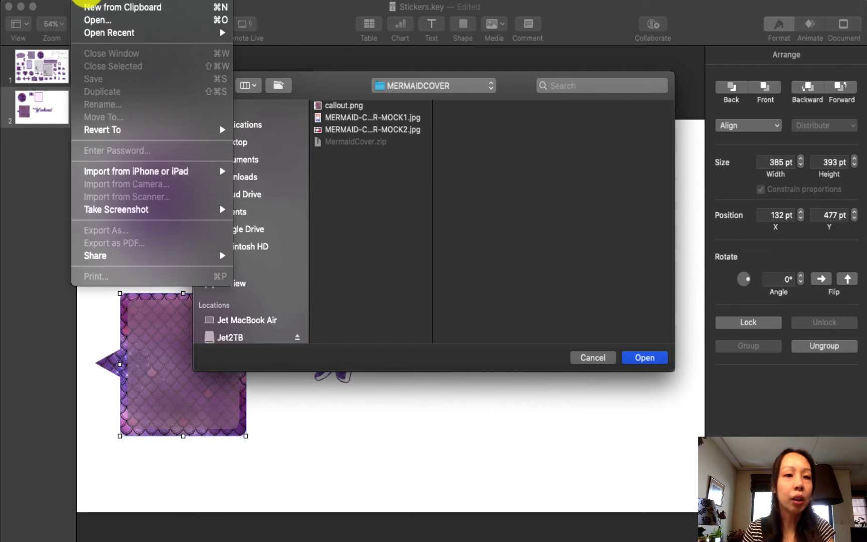
{"action": "left_click", "coordinate": [91, 8]}
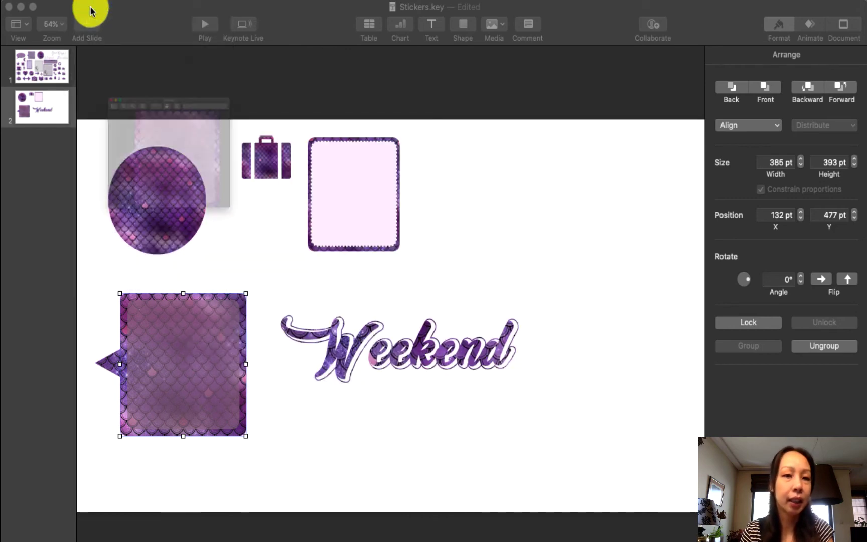
{"action": "left_click_drag", "start_coordinate": [332, 302], "coordinate": [462, 455]}
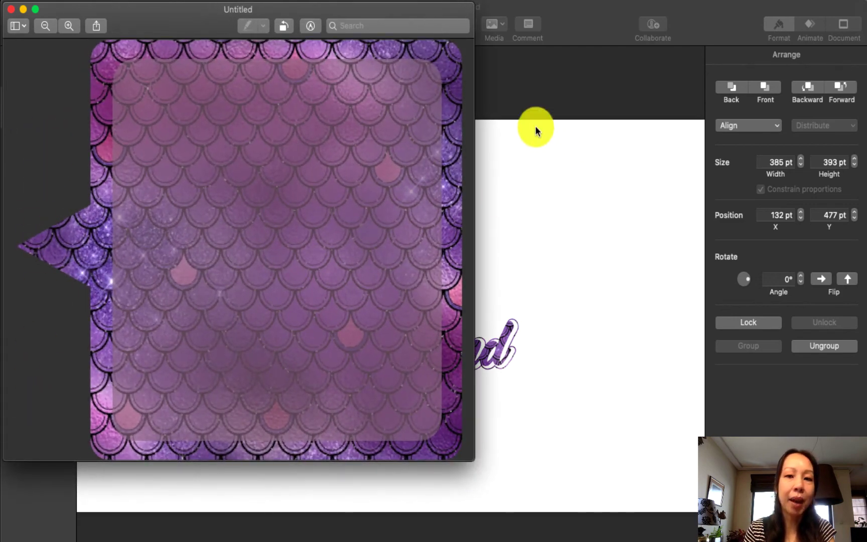
- Export the callout image as callout1.png to the MERMAIDCOVER folder, in PNG format with Alpha enabled
{"action": "left_click", "coordinate": [81, 1]}
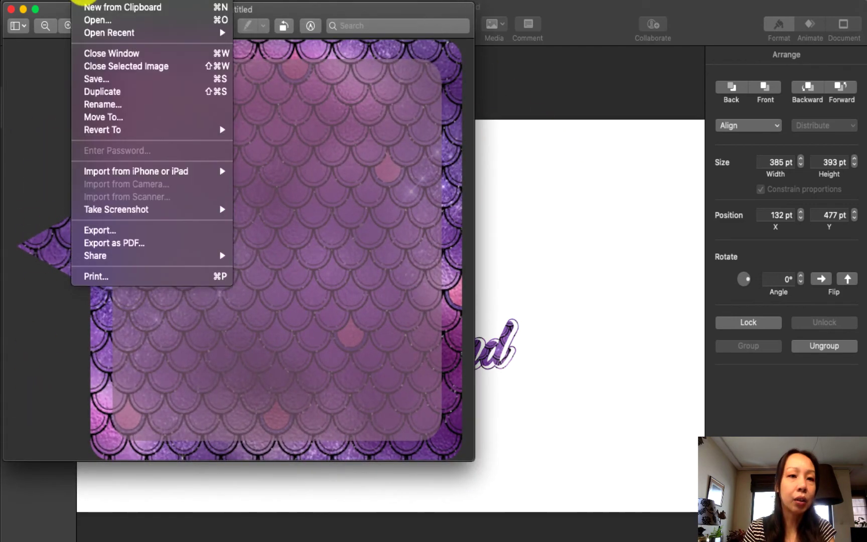
{"action": "left_click", "coordinate": [115, 233]}
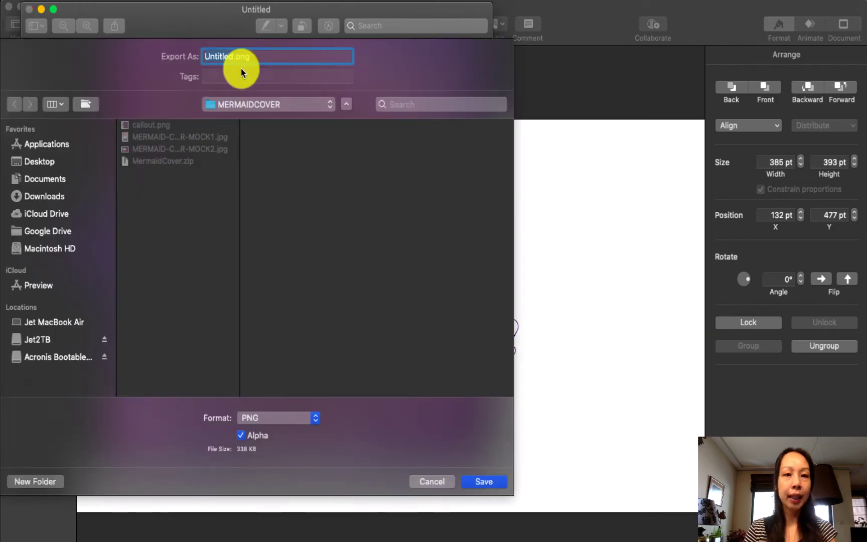
{"action": "type", "text": "callout1"}
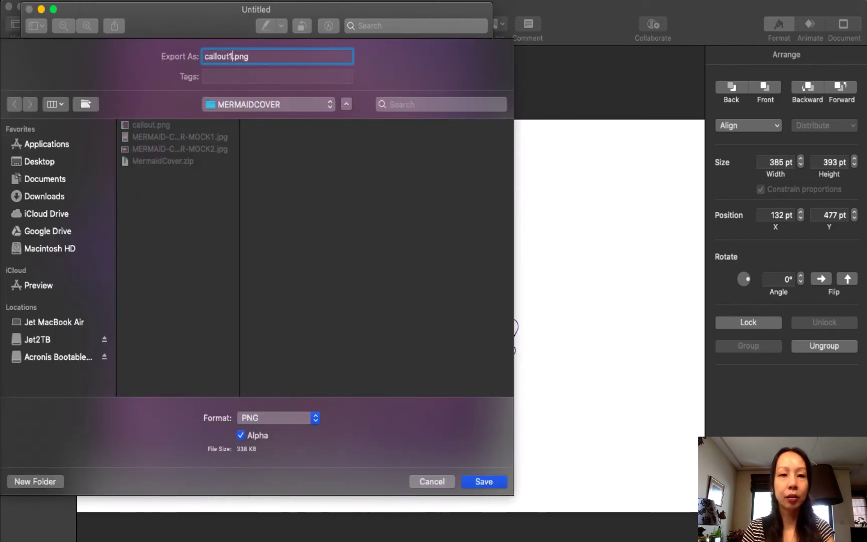
{"action": "key", "text": "Return"}
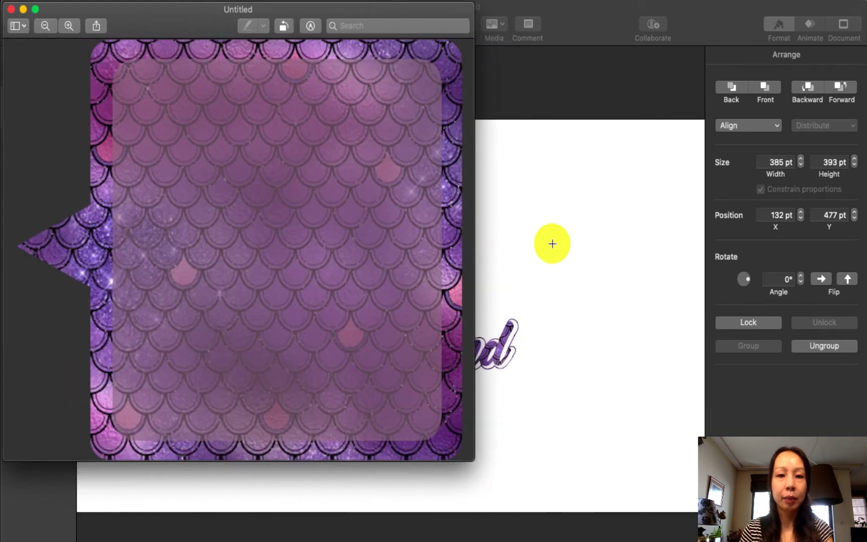
- Review the callout's PNG and Alpha export options, and close the untitled image without exporting again
{"action": "left_click", "coordinate": [97, 2]}
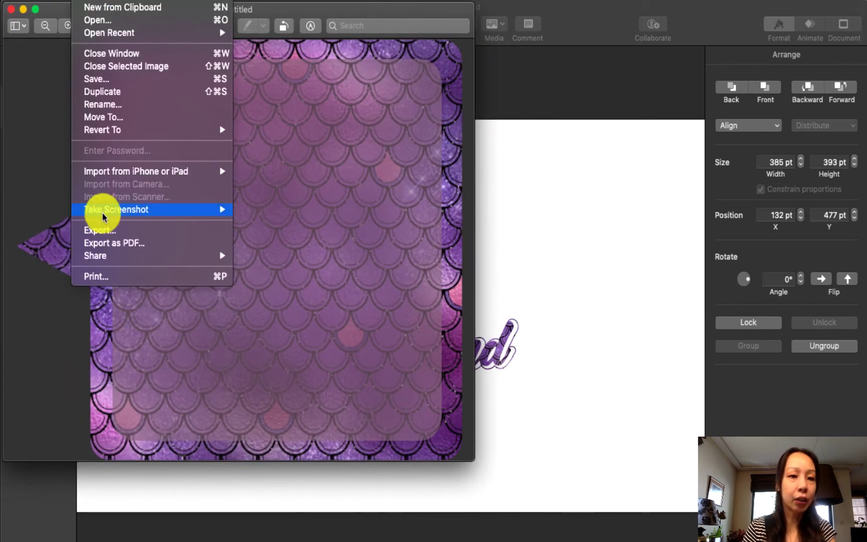
{"action": "left_click", "coordinate": [116, 235]}
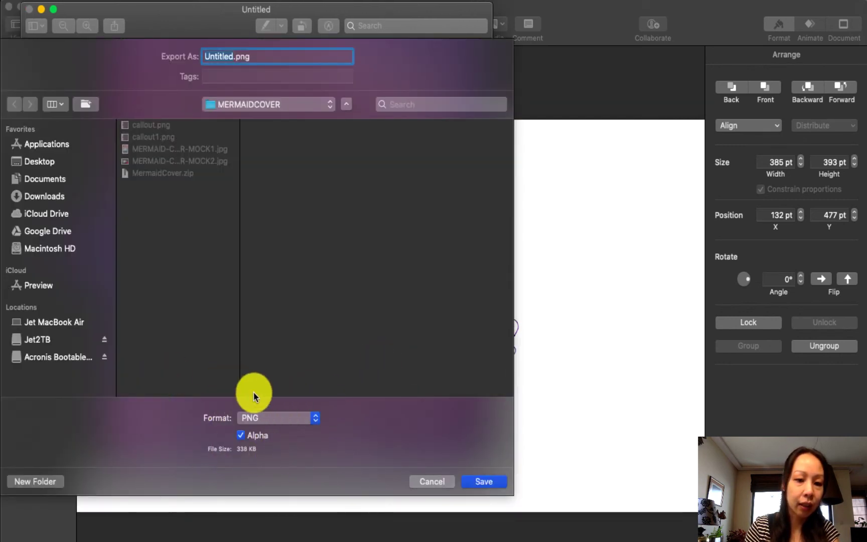
{"action": "left_click", "coordinate": [434, 482]}
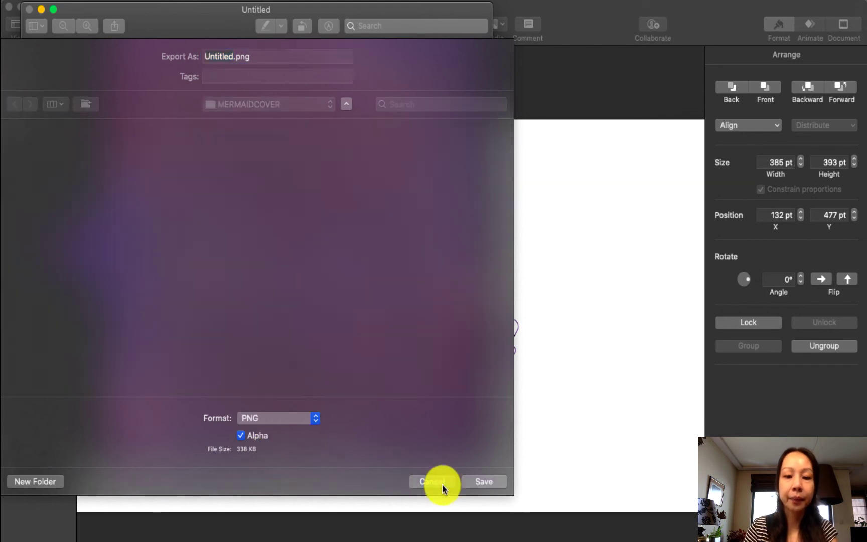
{"action": "key", "text": "super+w"}
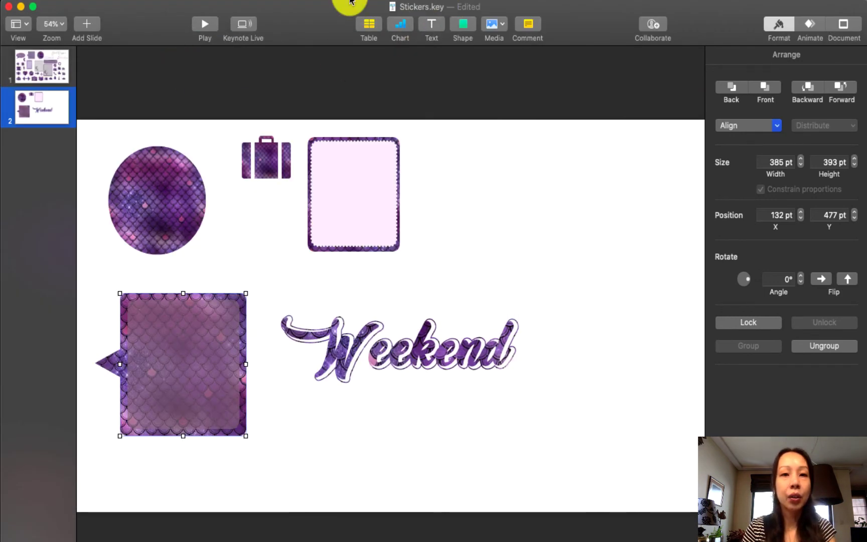
- Switch to the DigiPlannerCovers.key presentation in Keynote, look through the purple mermaid covers and open the master slide "Title copy 13"
{"action": "left_click", "coordinate": [369, 5]}
{"action": "left_click", "coordinate": [381, 146]}
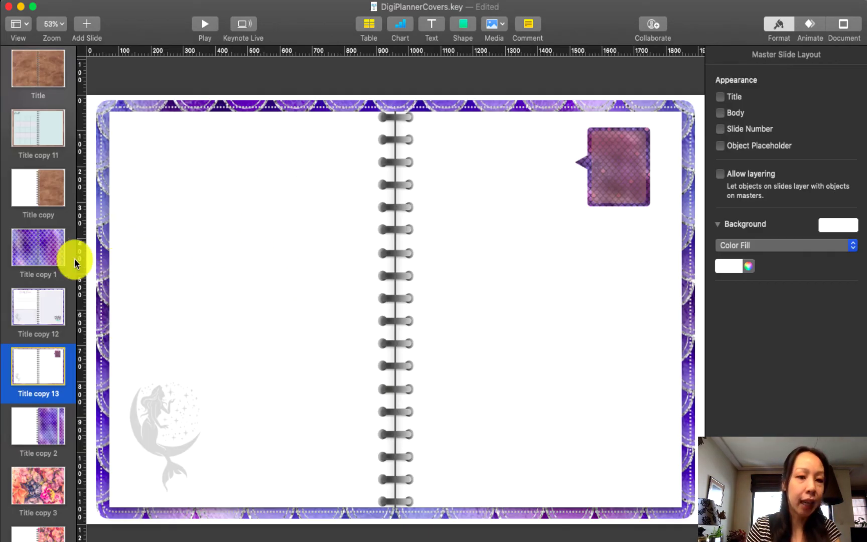
{"action": "left_click", "coordinate": [41, 249]}
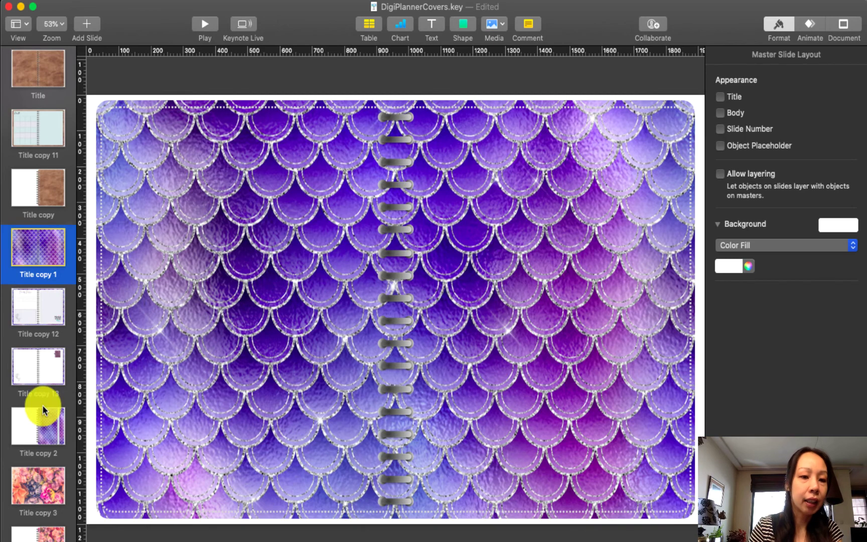
{"action": "left_click", "coordinate": [50, 430]}
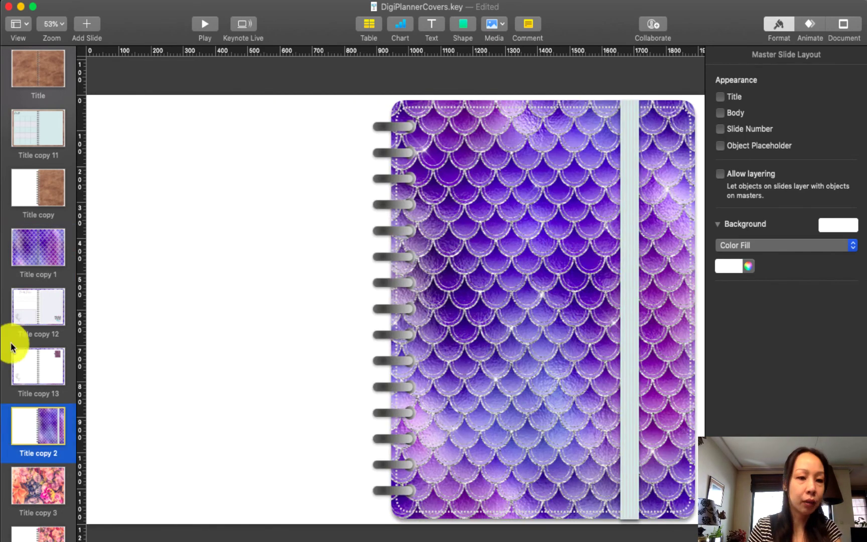
{"action": "left_click", "coordinate": [38, 360]}
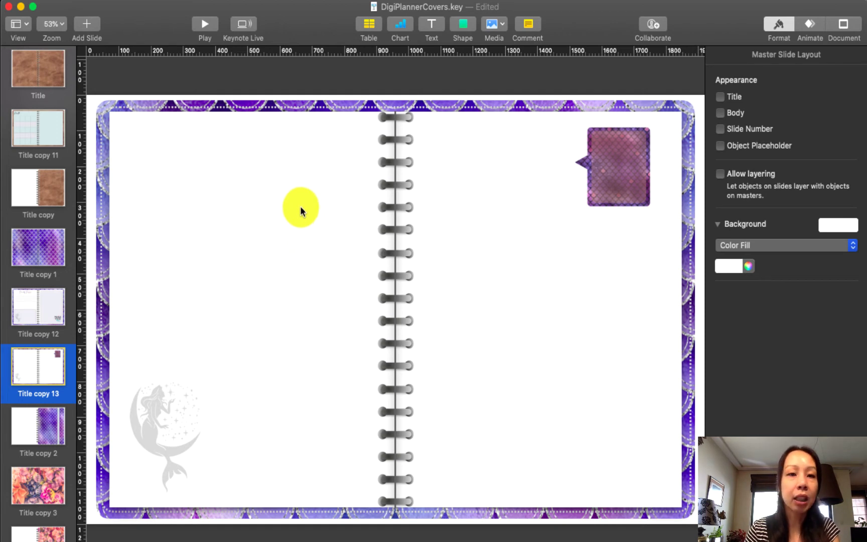
- Insert callout1.png from the MERMAIDCOVER folder into the planner spread
{"action": "left_click", "coordinate": [499, 25]}
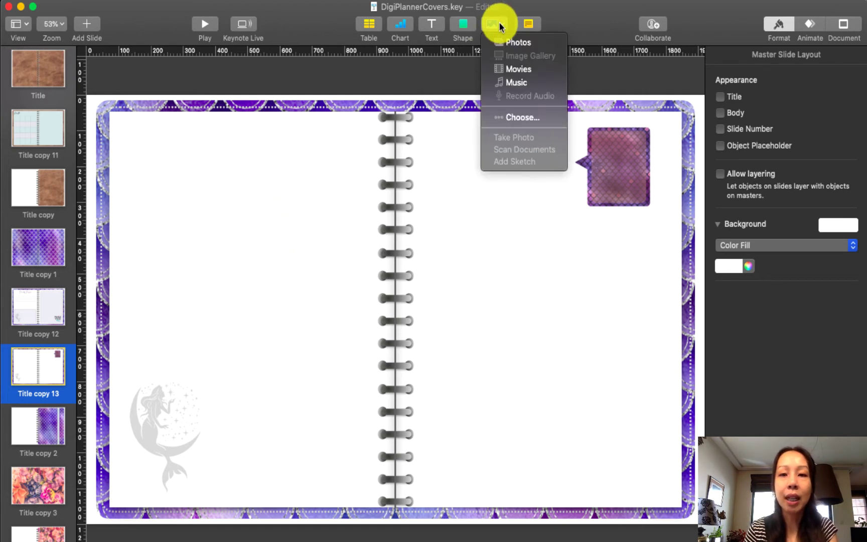
{"action": "left_click", "coordinate": [526, 119]}
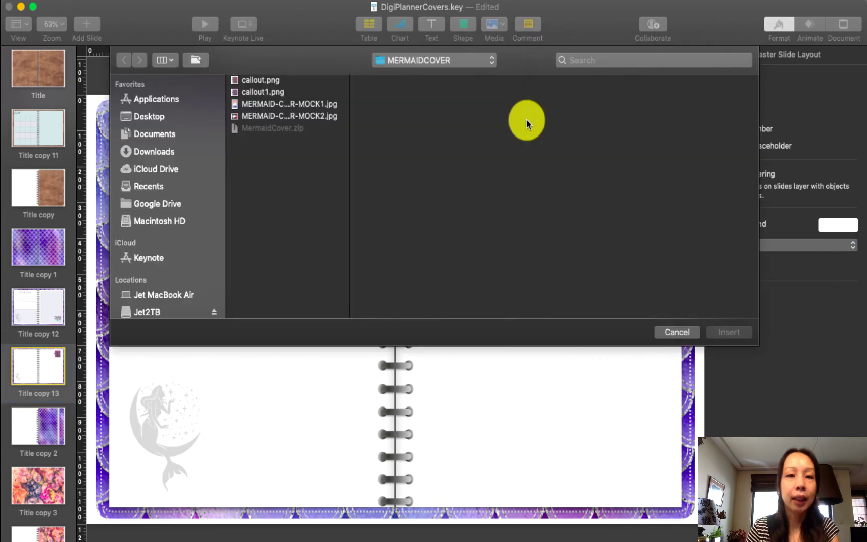
{"action": "left_click", "coordinate": [271, 93]}
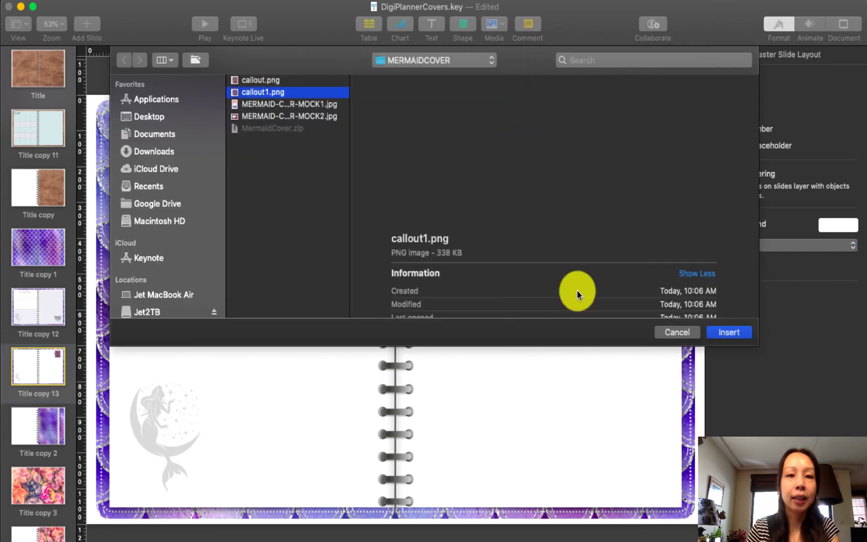
{"action": "left_click", "coordinate": [734, 331]}
- Shrink the inserted callout sticker proportionally and place it in the upper-right corner of the planner's left page
{"action": "left_click_drag", "start_coordinate": [389, 318], "coordinate": [219, 224]}
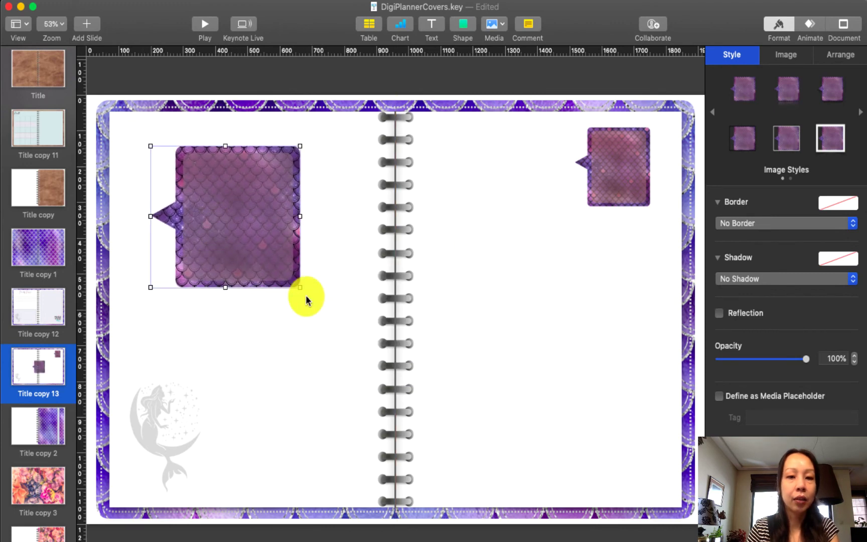
{"action": "left_click_drag", "start_coordinate": [300, 288], "coordinate": [224, 247]}
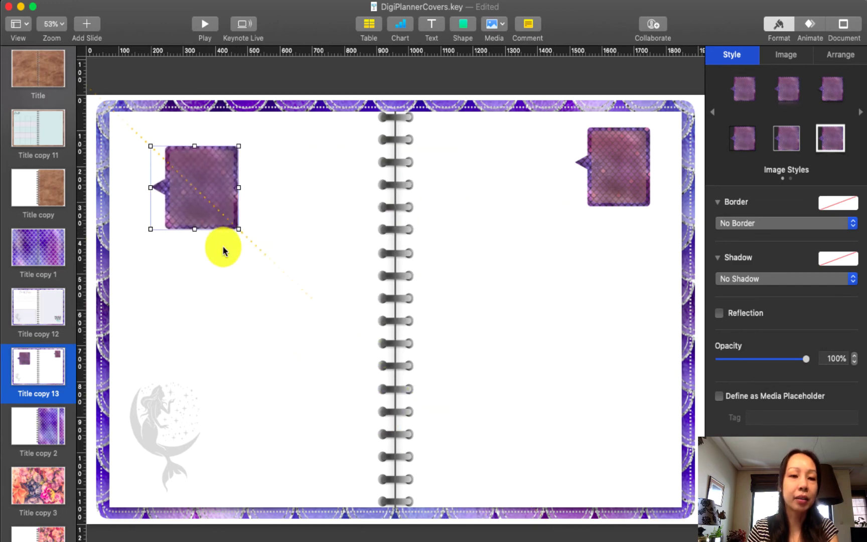
{"action": "left_click", "coordinate": [252, 291]}
{"action": "left_click_drag", "start_coordinate": [207, 180], "coordinate": [332, 158]}
{"action": "left_click", "coordinate": [260, 262]}
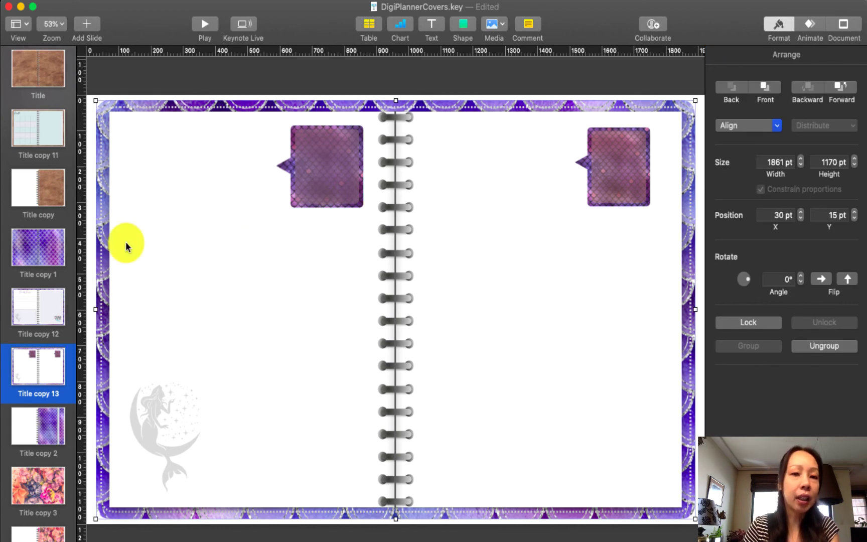
- Deselect the planner spread, compare the mermaid covers on masters "Title copy 1" and "Title copy 2", and return to "Title copy 13"
{"action": "left_click", "coordinate": [533, 90]}
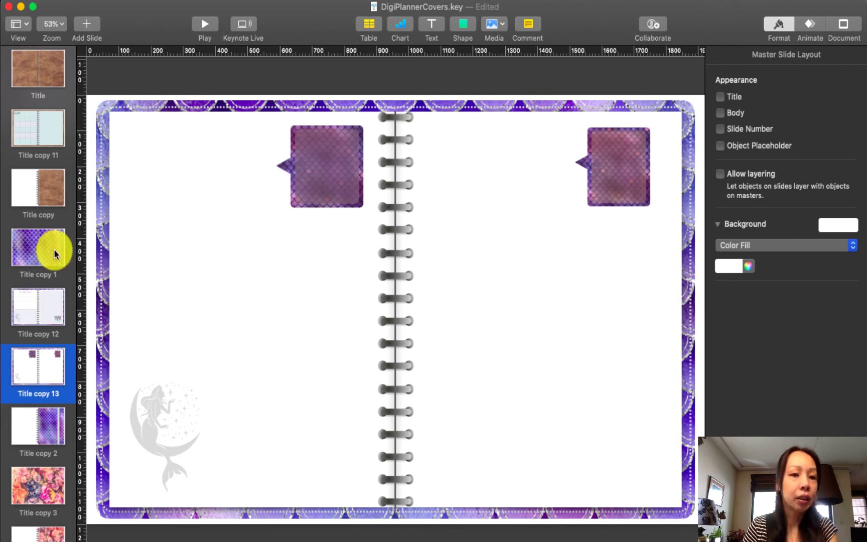
{"action": "left_click", "coordinate": [39, 251]}
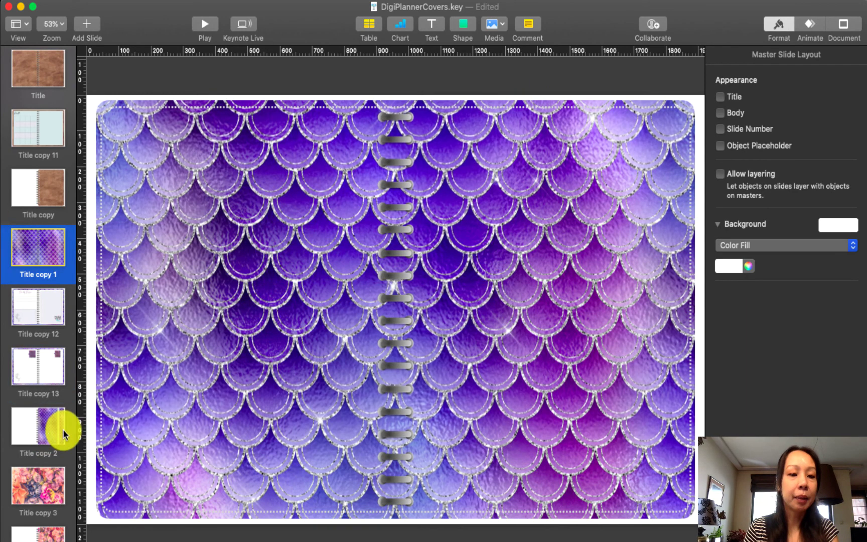
{"action": "left_click", "coordinate": [47, 432]}
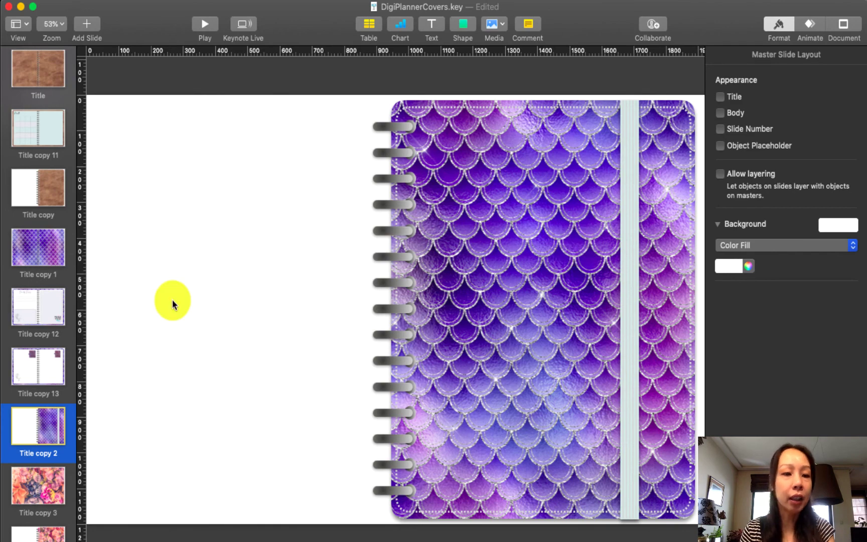
{"action": "left_click", "coordinate": [42, 248]}
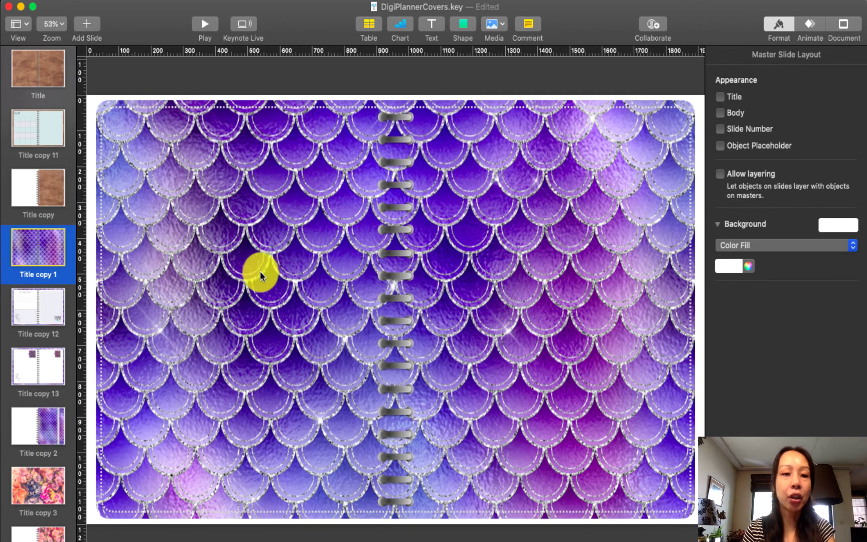
{"action": "left_click", "coordinate": [33, 366]}
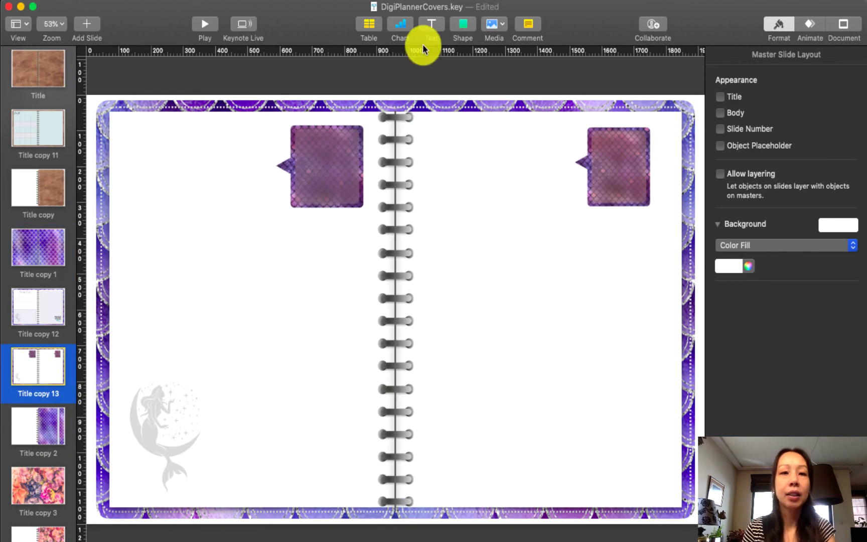
- Switch to the Stickers.key presentation and browse the shape library from Basic through Objects to Food without inserting a shape
{"action": "left_click", "coordinate": [371, 2]}
{"action": "left_click", "coordinate": [407, 156]}
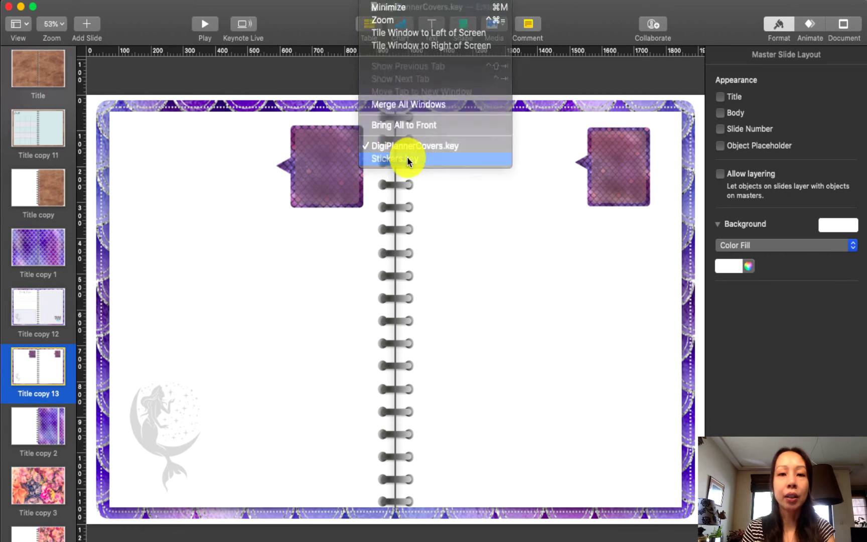
{"action": "left_click", "coordinate": [466, 24]}
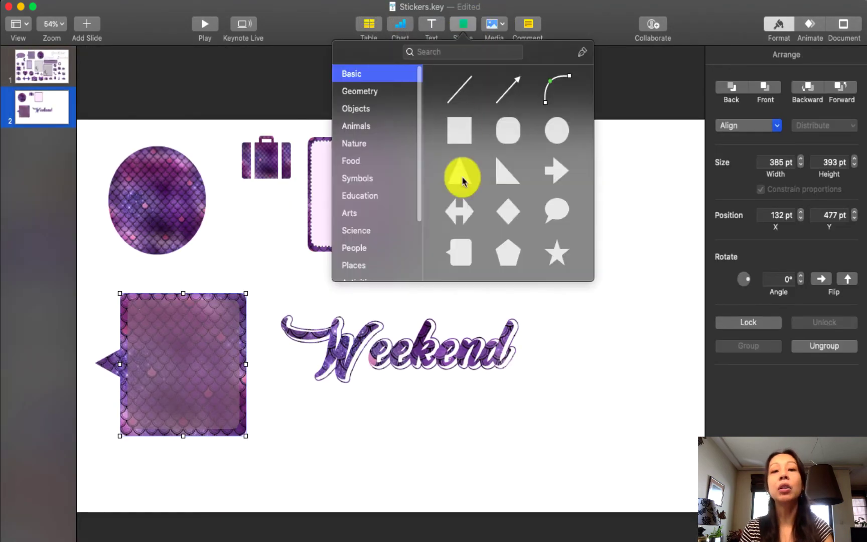
{"action": "scroll", "coordinate": [504, 174], "scroll_direction": "down", "scroll_amount": 3}
{"action": "scroll", "coordinate": [504, 174], "scroll_direction": "down", "scroll_amount": 10}
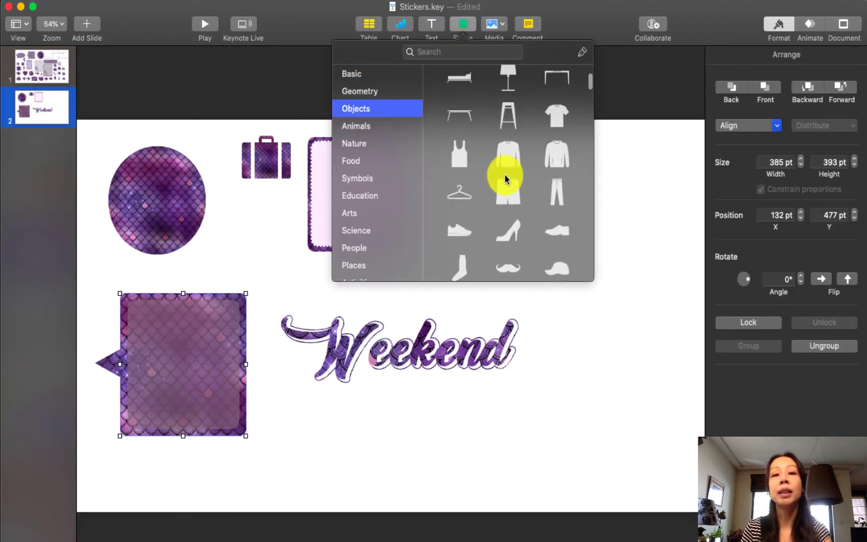
{"action": "scroll", "coordinate": [503, 174], "scroll_direction": "down", "scroll_amount": 10}
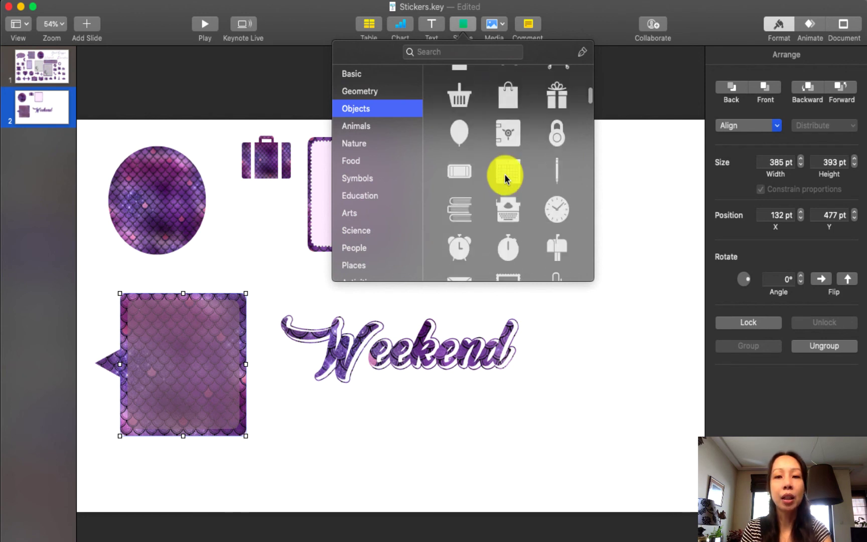
{"action": "scroll", "coordinate": [504, 174], "scroll_direction": "down", "scroll_amount": 10}
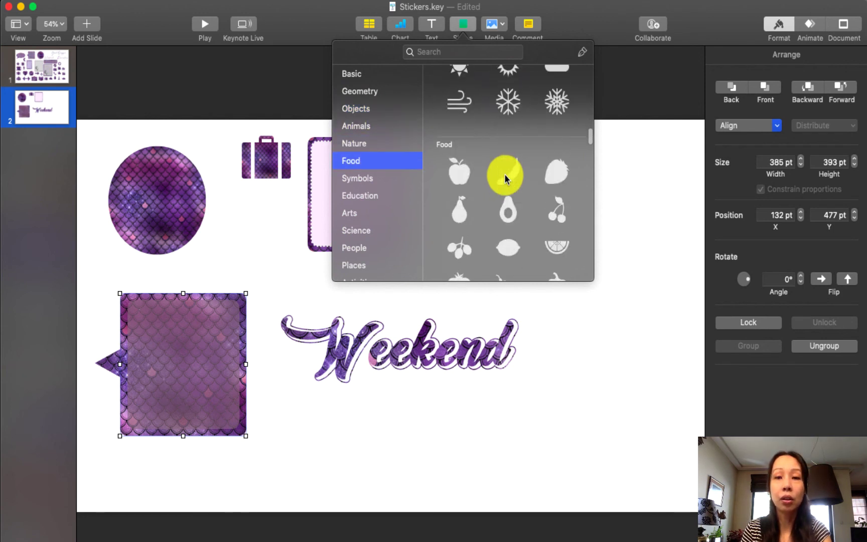
{"action": "left_click", "coordinate": [625, 232]}
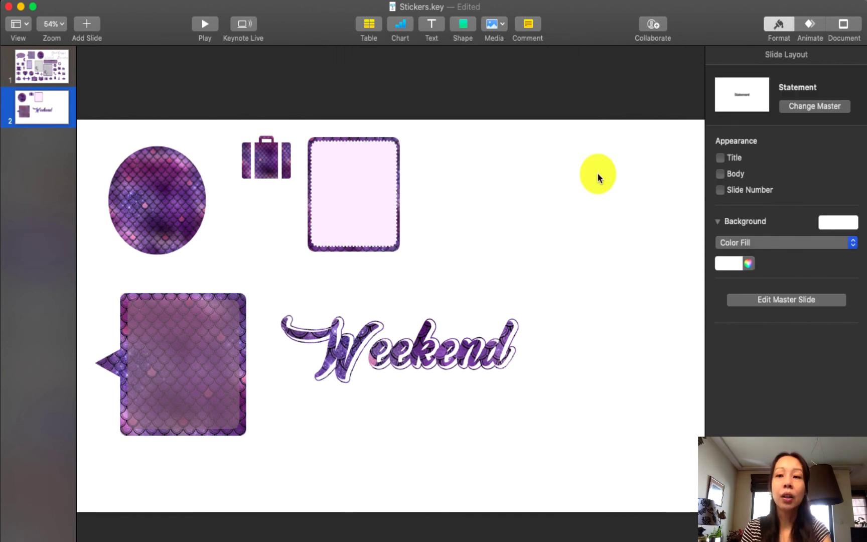
- Inspect the pink frame and suitcase stickers on slide 2, and review the suitcase's available fill types, keeping Image Fill
{"action": "left_click", "coordinate": [349, 167]}
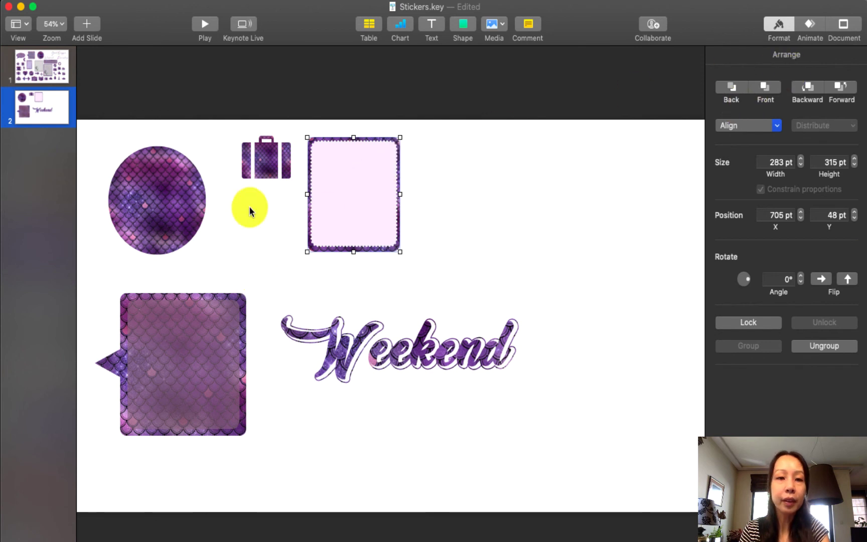
{"action": "left_click", "coordinate": [271, 166]}
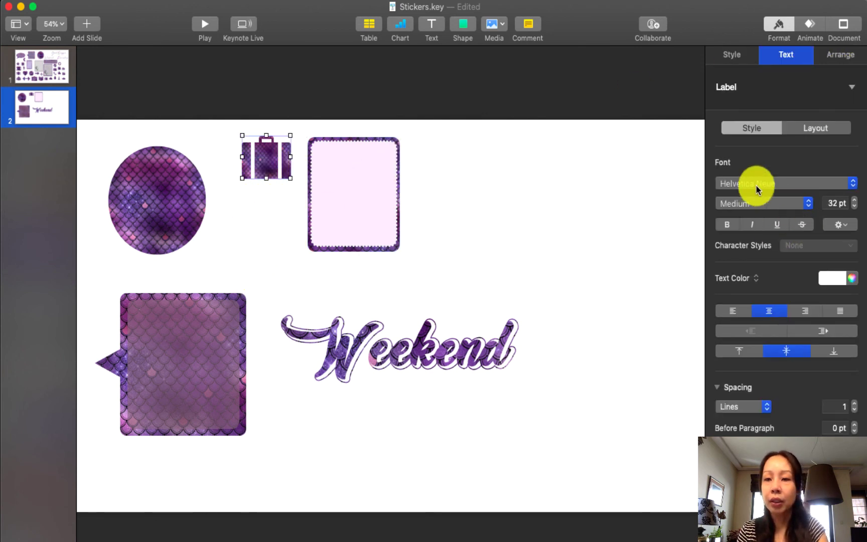
{"action": "left_click", "coordinate": [740, 57]}
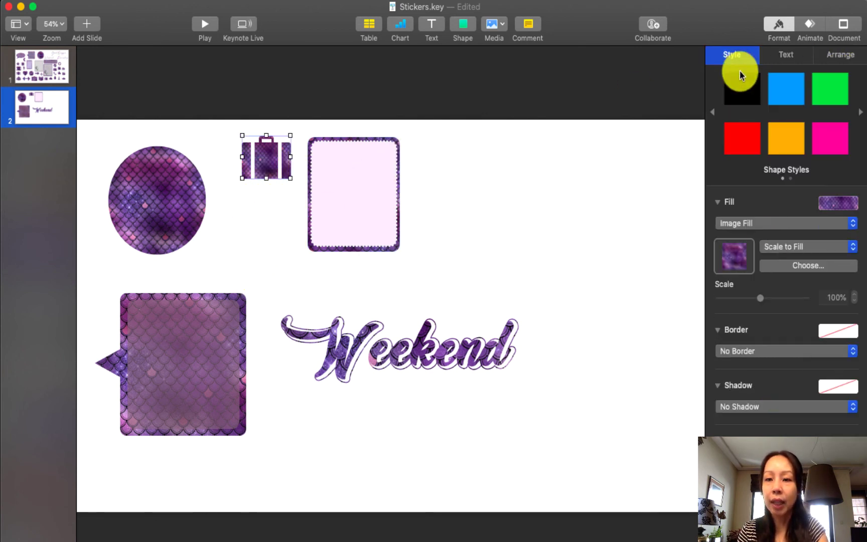
{"action": "left_click", "coordinate": [736, 221]}
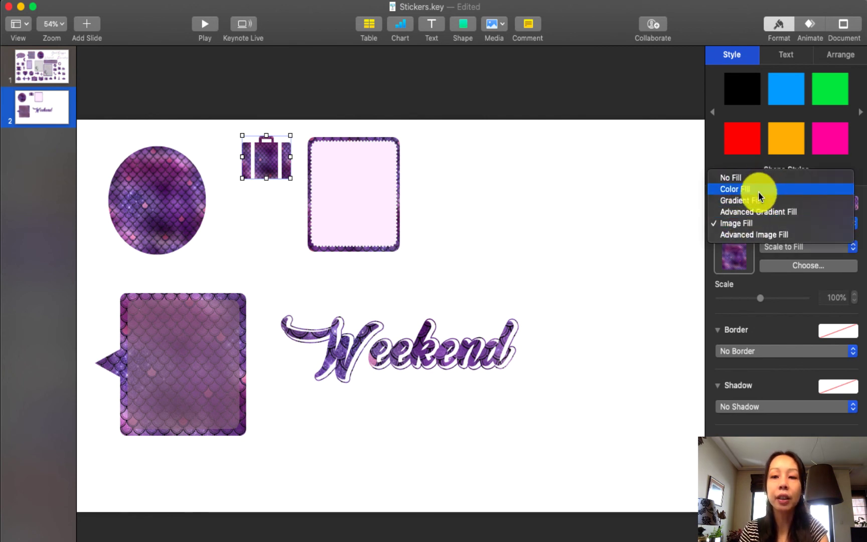
{"action": "left_click", "coordinate": [636, 255]}
{"action": "left_click", "coordinate": [761, 225]}
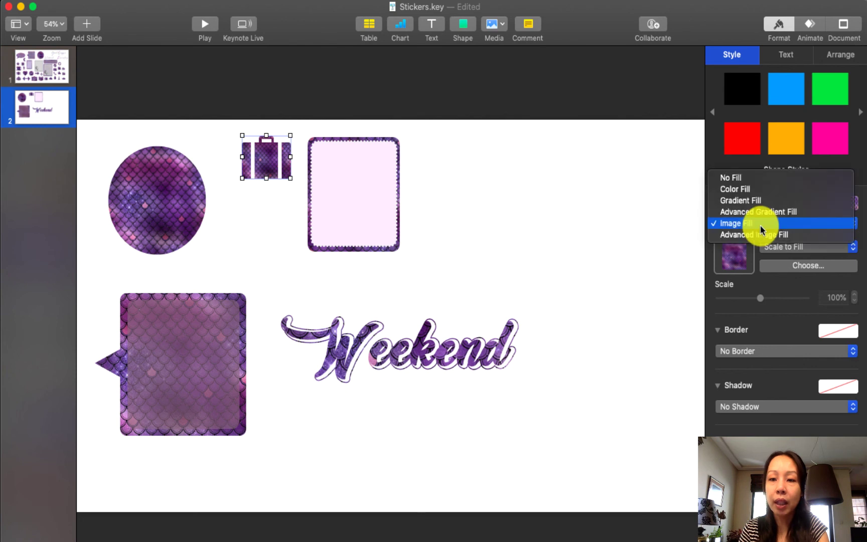
{"action": "left_click", "coordinate": [549, 280]}
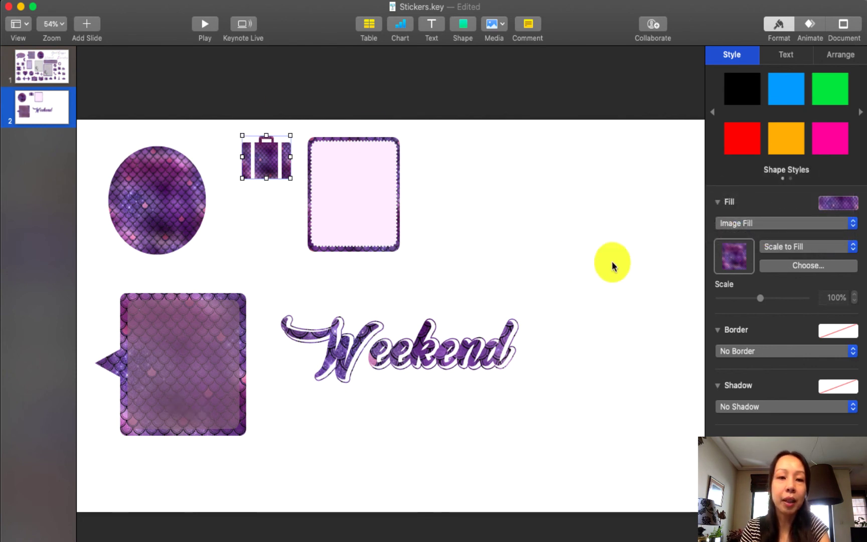
{"action": "left_click", "coordinate": [781, 224]}
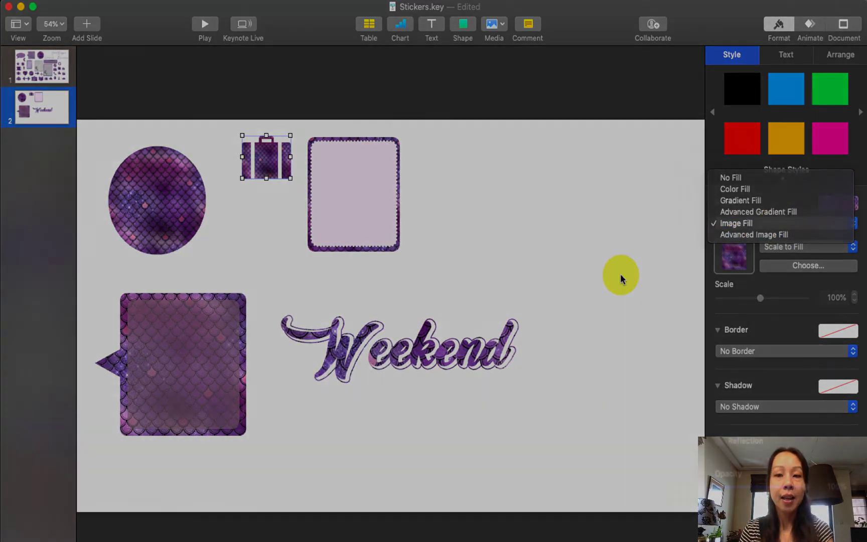
{"action": "left_click", "coordinate": [621, 274]}
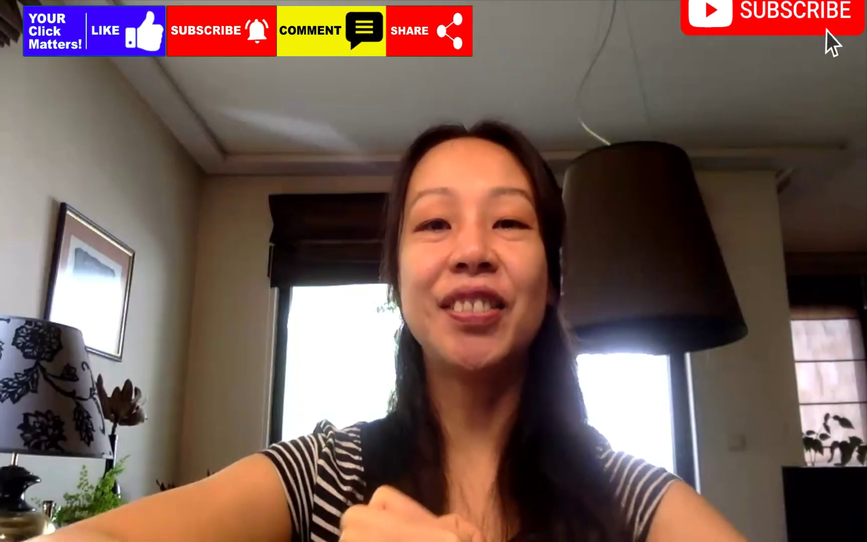